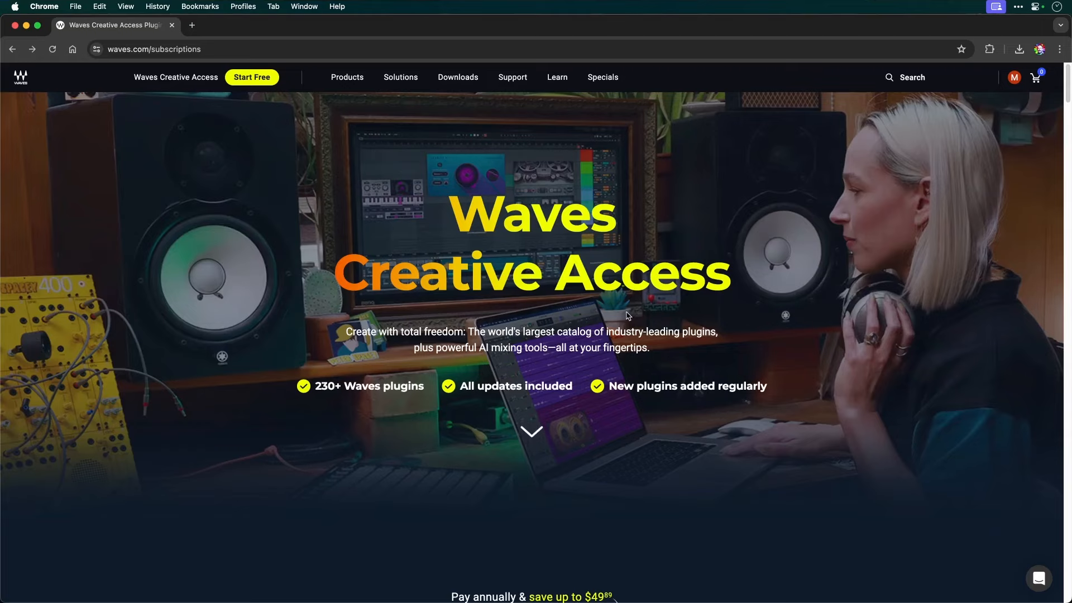
Look through the Waves Creative Access subscription page and the Waves Essential feature list.
scroll(628, 311, down, 8)
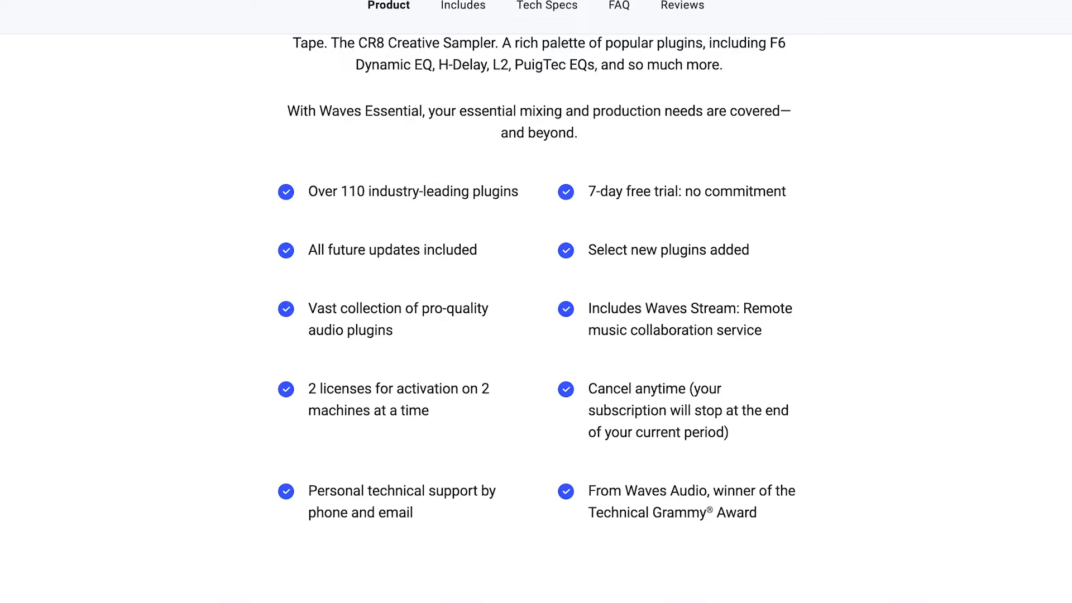
scroll(536, 301, down, 15)
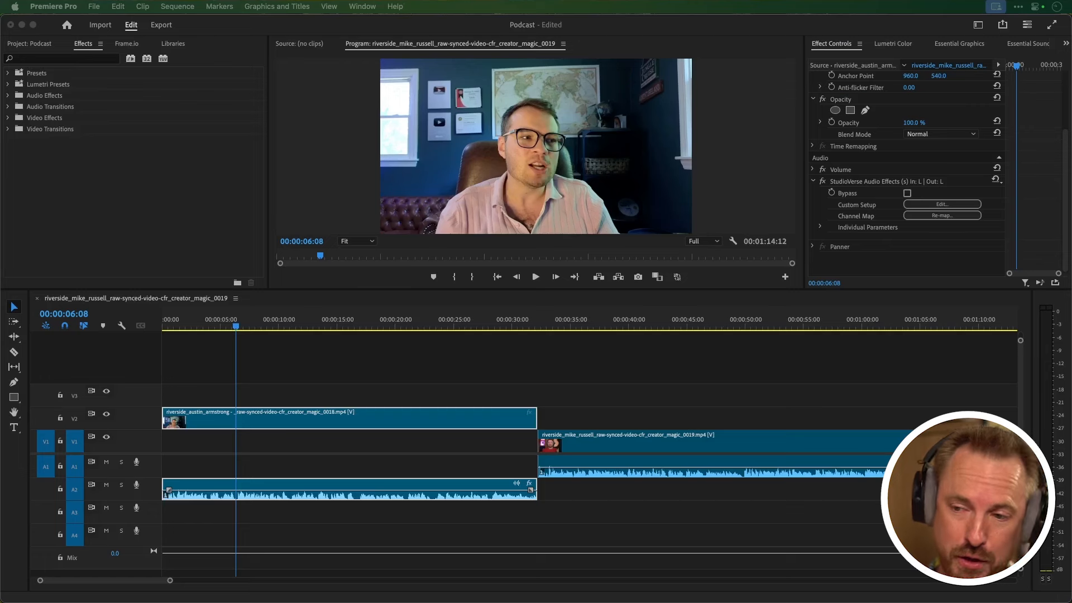
In Premiere Pro, open the StudioVerse Audio Effects editor for the first clip's audio on A2 and play the clip from the start.
click(324, 483)
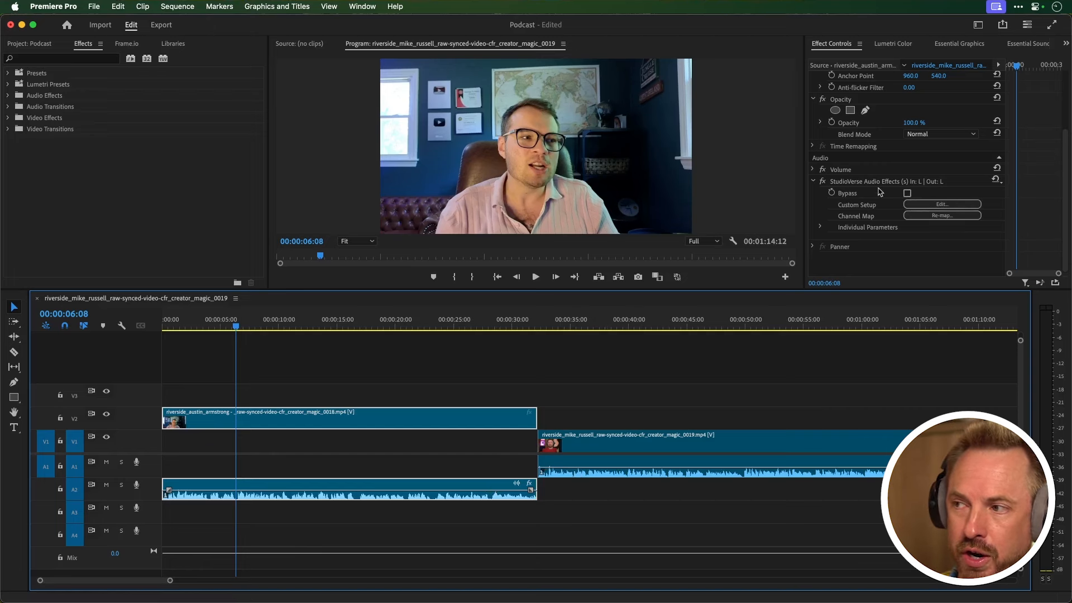
click(913, 204)
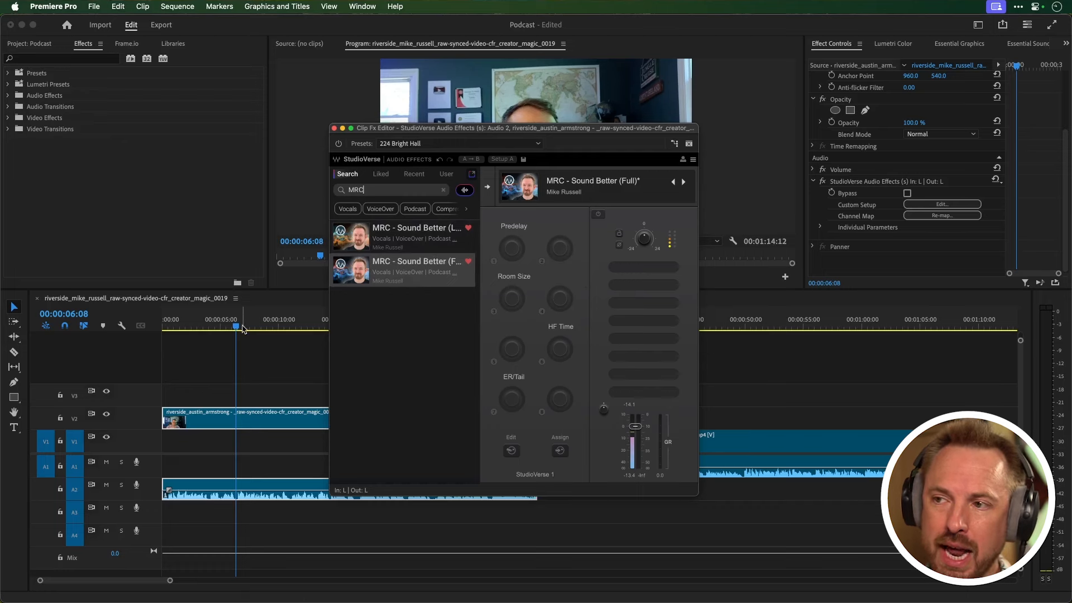
click(163, 327)
key(space)
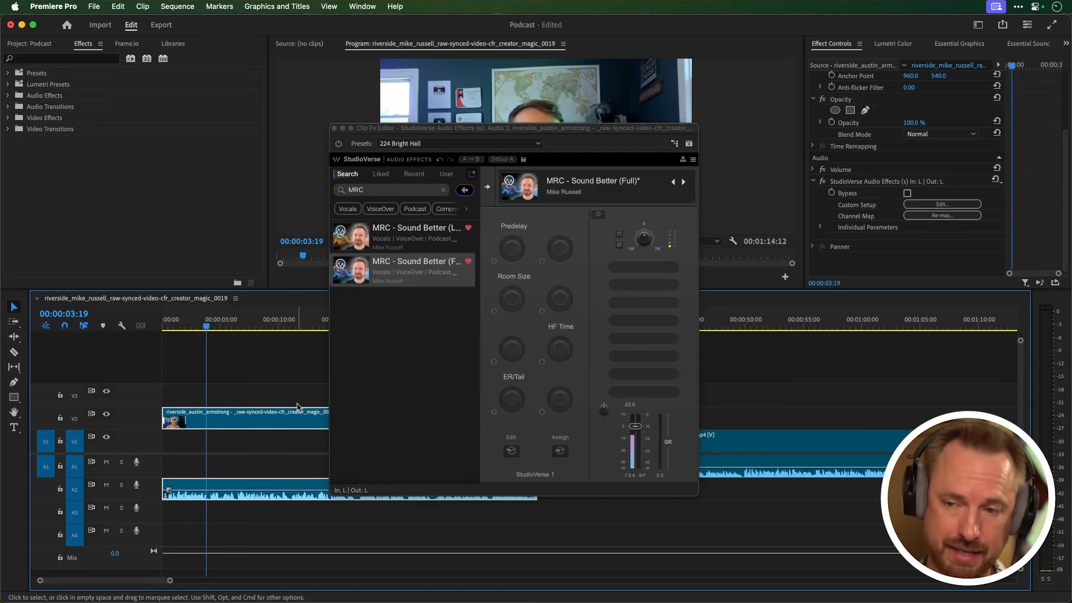
click(164, 328)
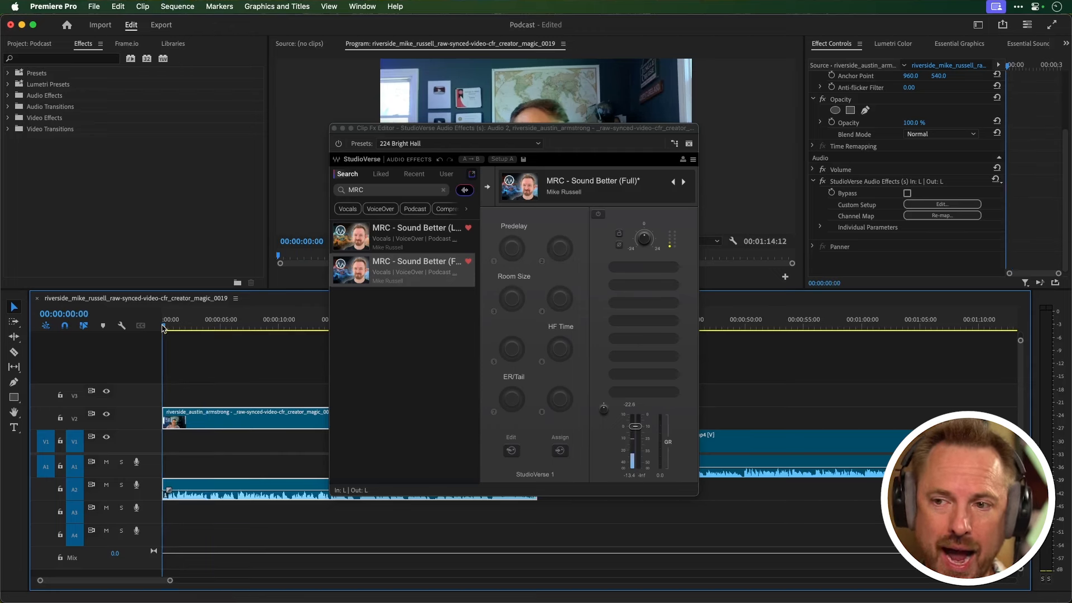
Add the Clarity Vx - DeReverb plugin to the first slot of the StudioVerse chain.
click(643, 269)
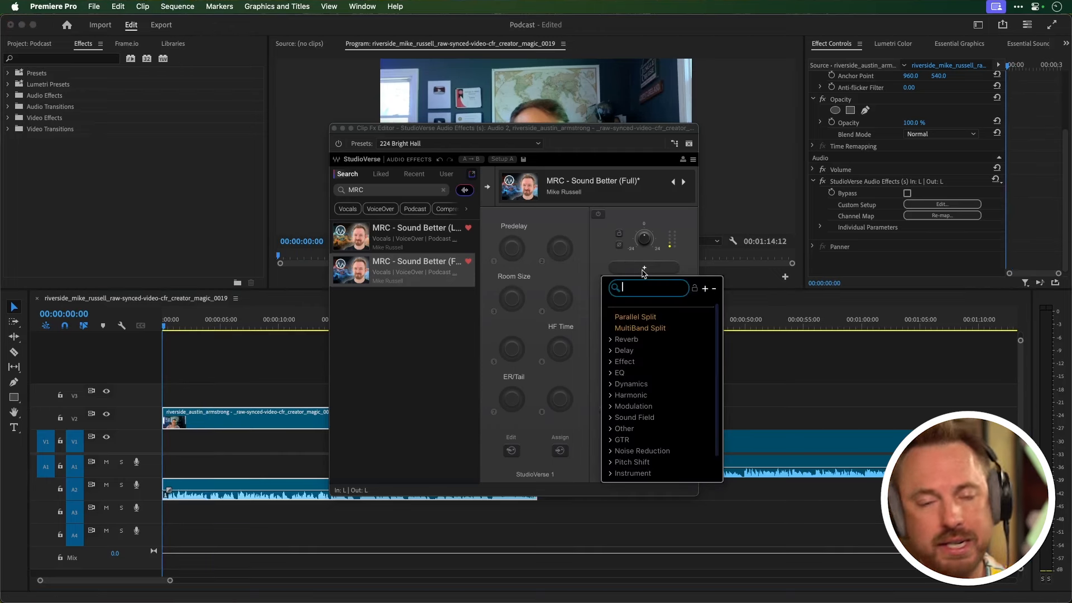
text(vx)
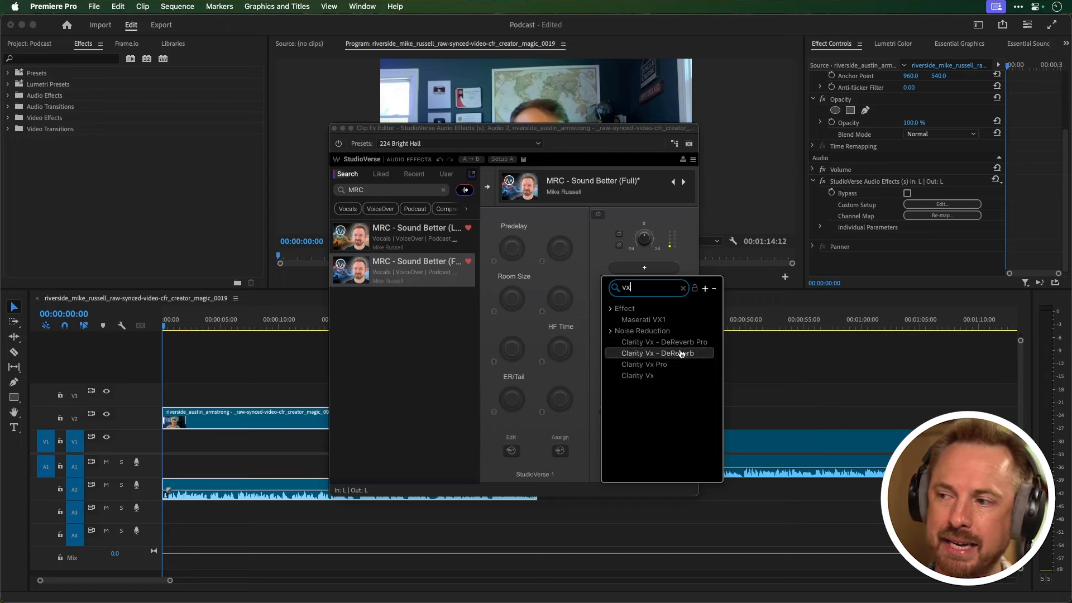
click(681, 353)
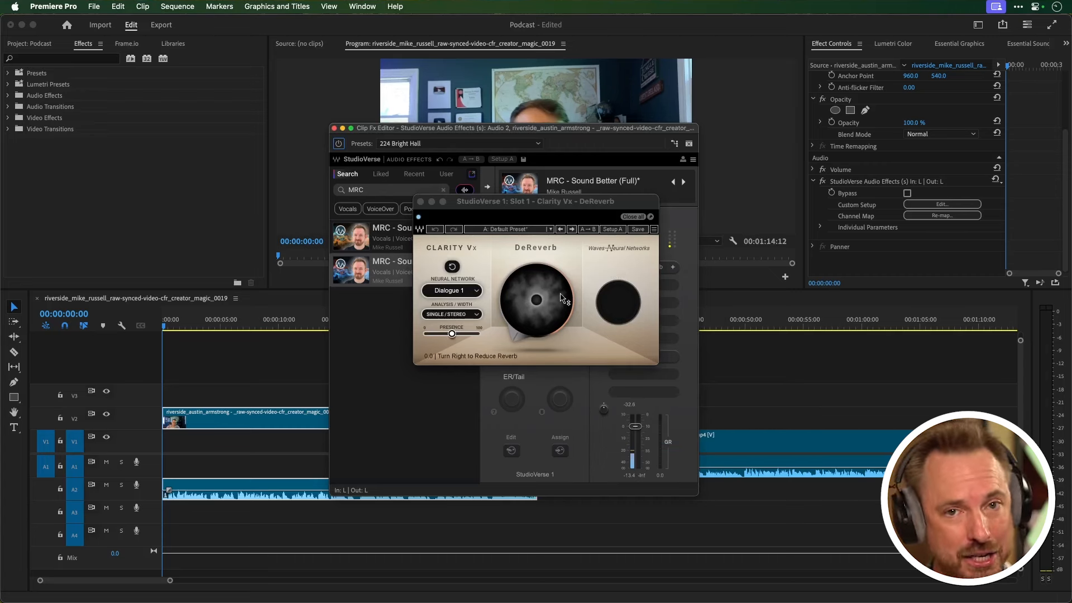
Set the DeReverb reverb reduction to 27.0, testing stronger and weaker amounts during playback.
key(space)
drag(566, 300, 566, 229)
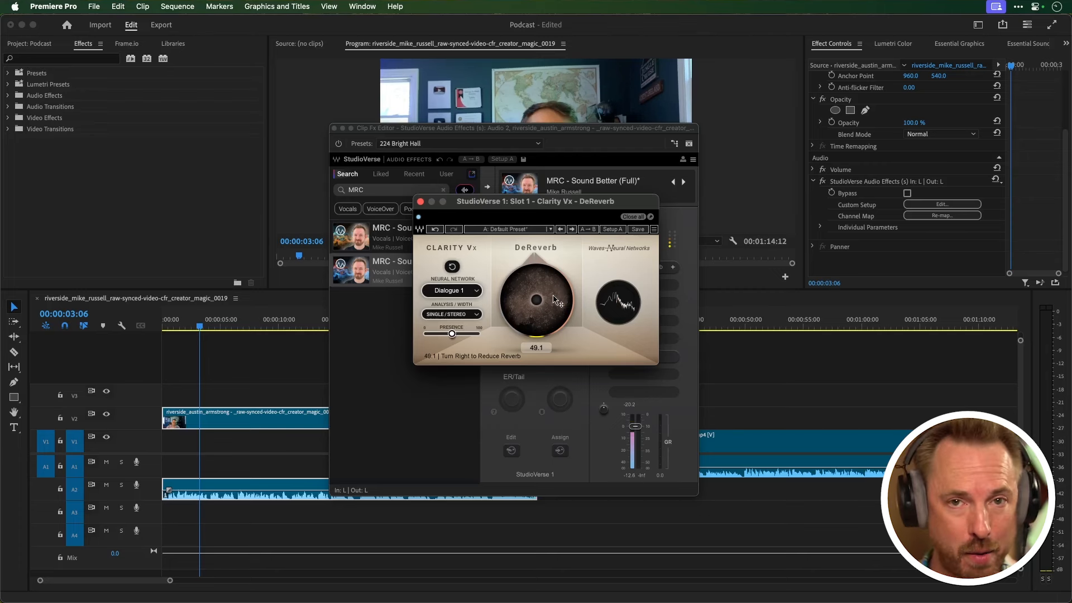
drag(556, 302, 517, 336)
key(space)
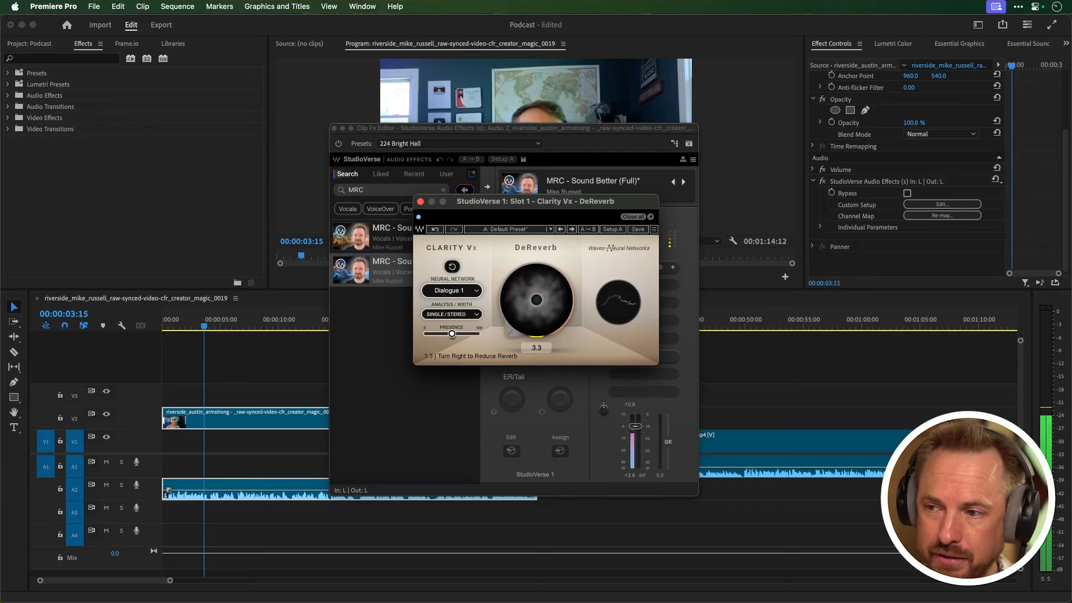
drag(539, 300, 539, 269)
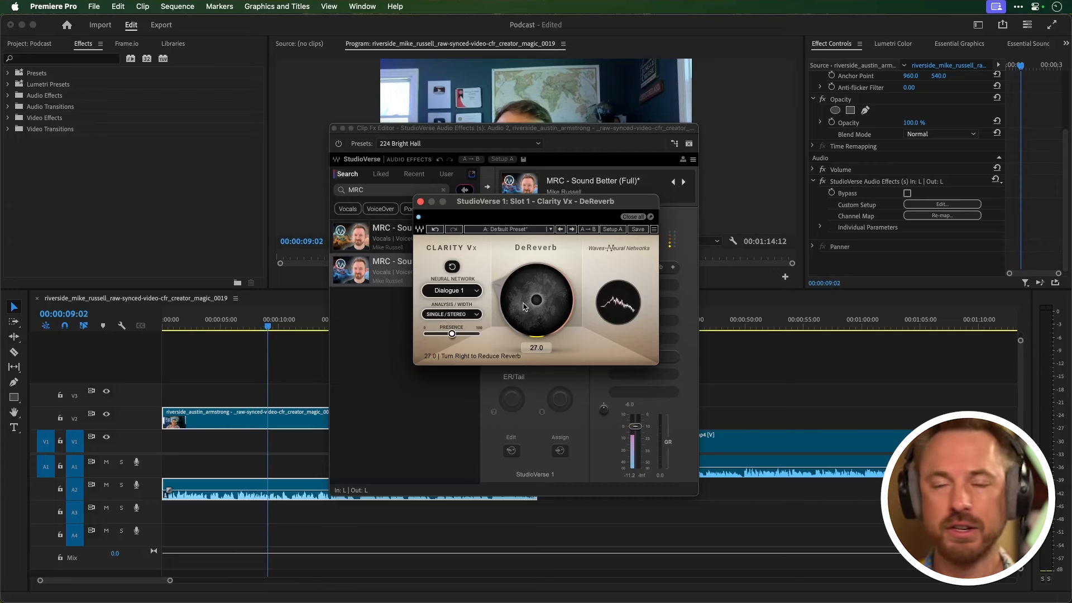
Raise the DeReverb presence slightly above 50%, return the playhead to the start and close the plugin window.
mouse_move(453, 337)
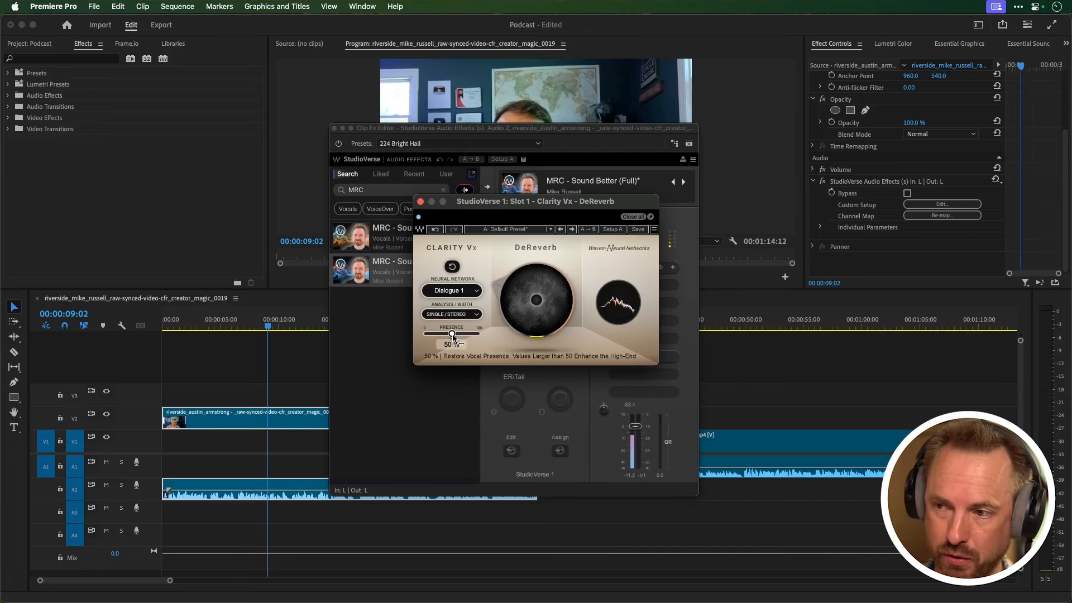
mouse_move(453, 337)
mouse_down()
mouse_move(473, 337)
mouse_move(460, 334)
mouse_up()
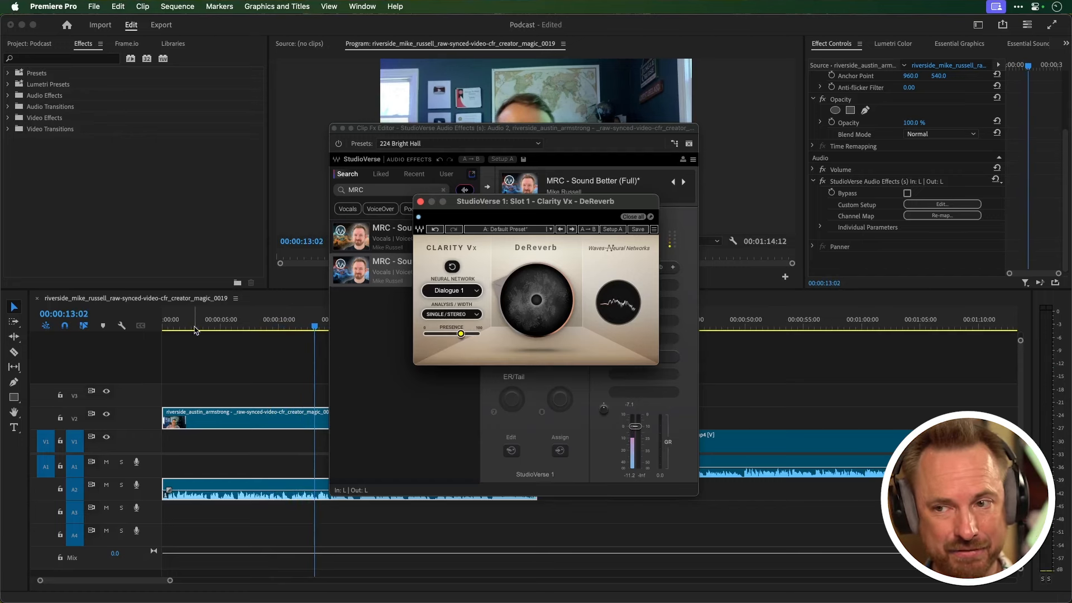
click(165, 328)
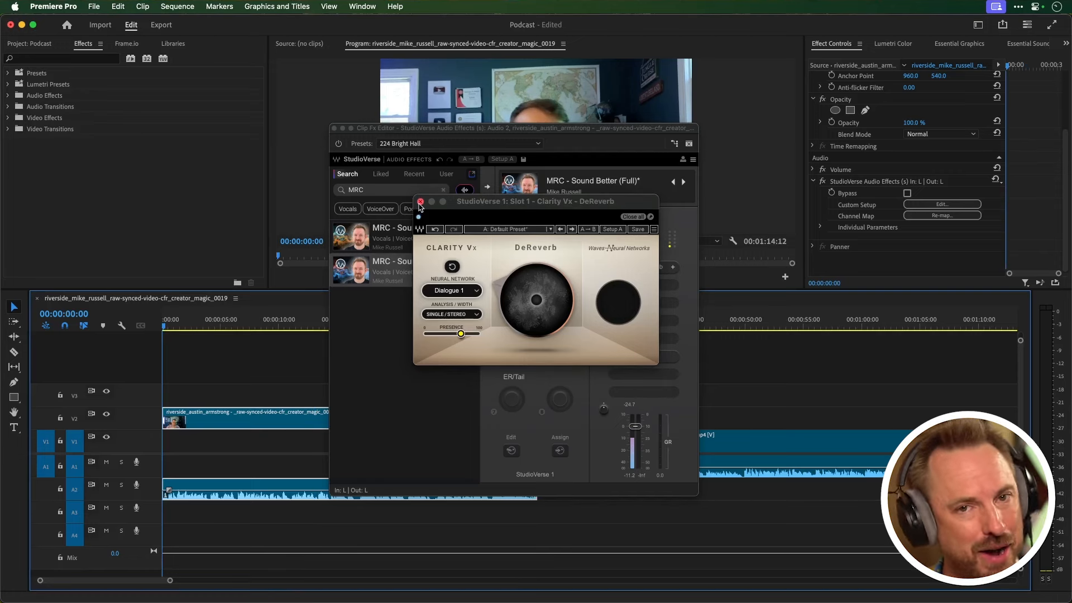
click(420, 202)
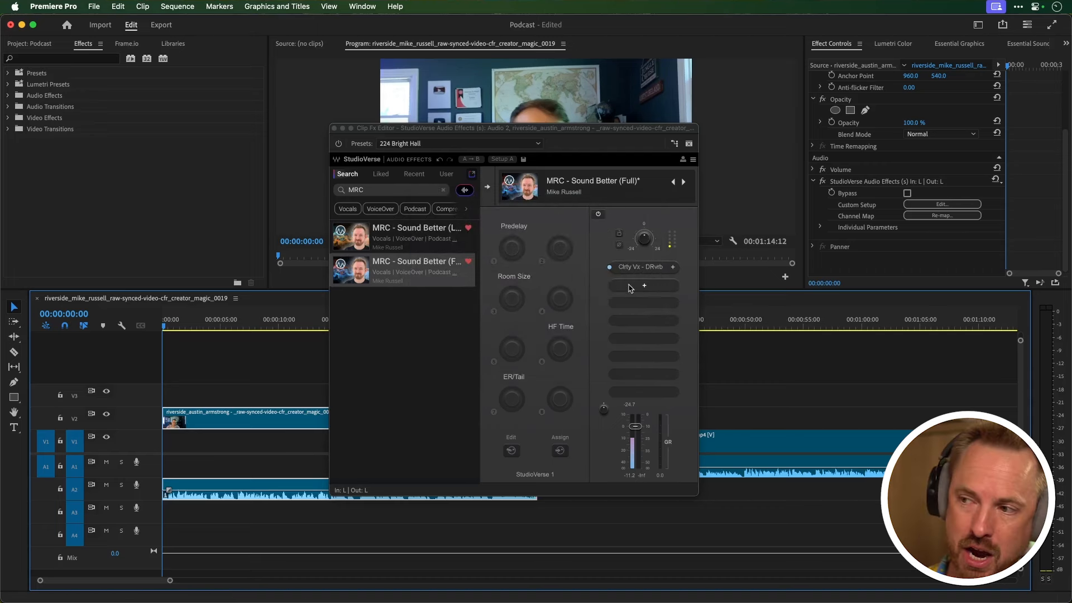
Add the Clarity Vx plugin to the second slot of the StudioVerse chain.
click(644, 286)
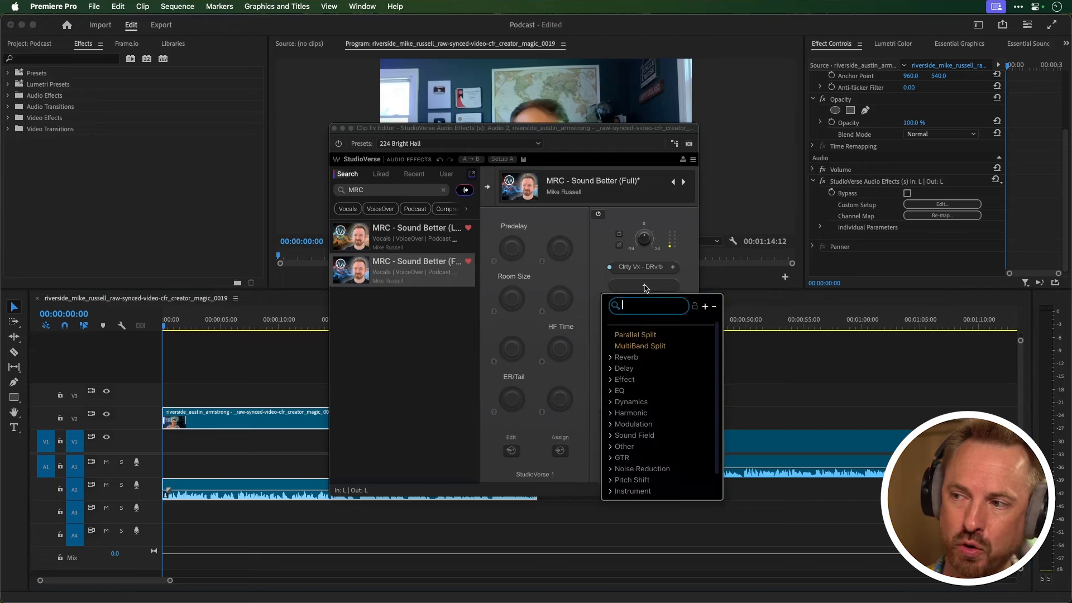
text(vx)
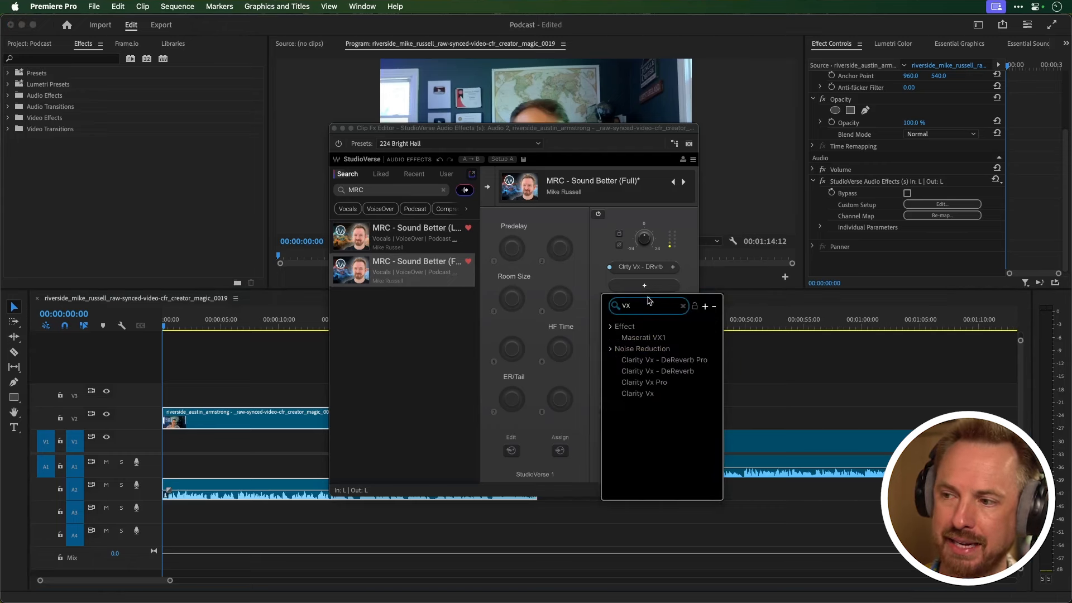
click(645, 395)
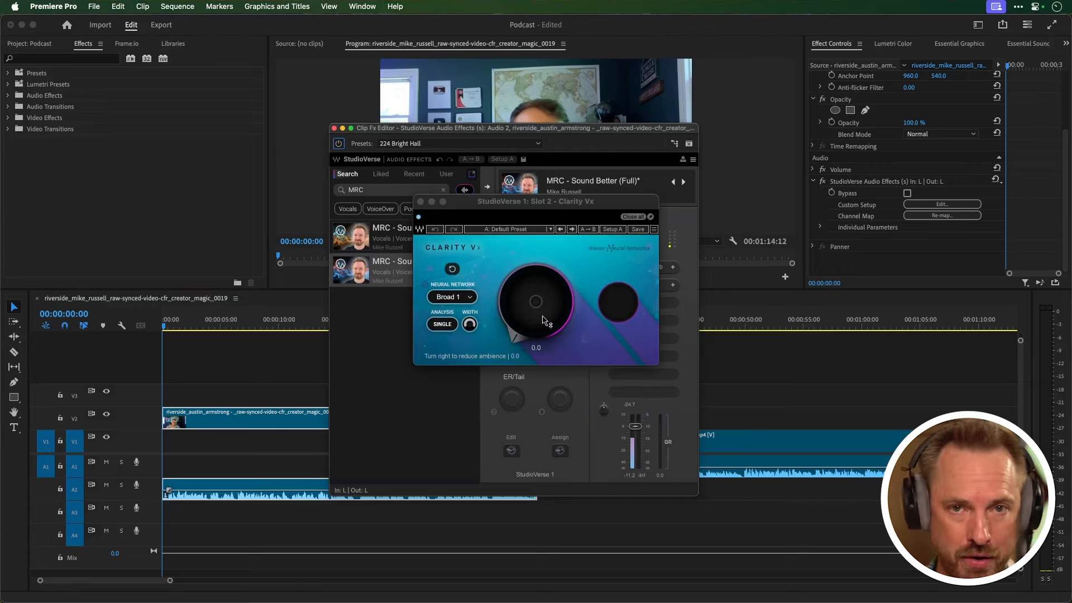
Set the Clarity Vx ambience reduction to about 35 while listening to the clip, and close the plugin window.
key(space)
drag(541, 311, 541, 272)
key(space)
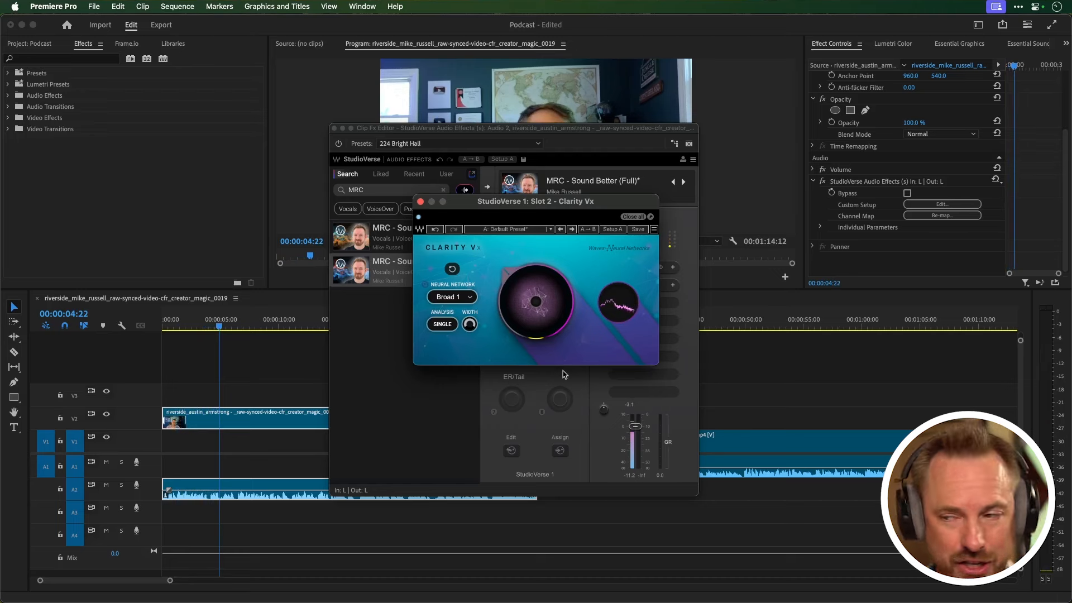
mouse_move(535, 303)
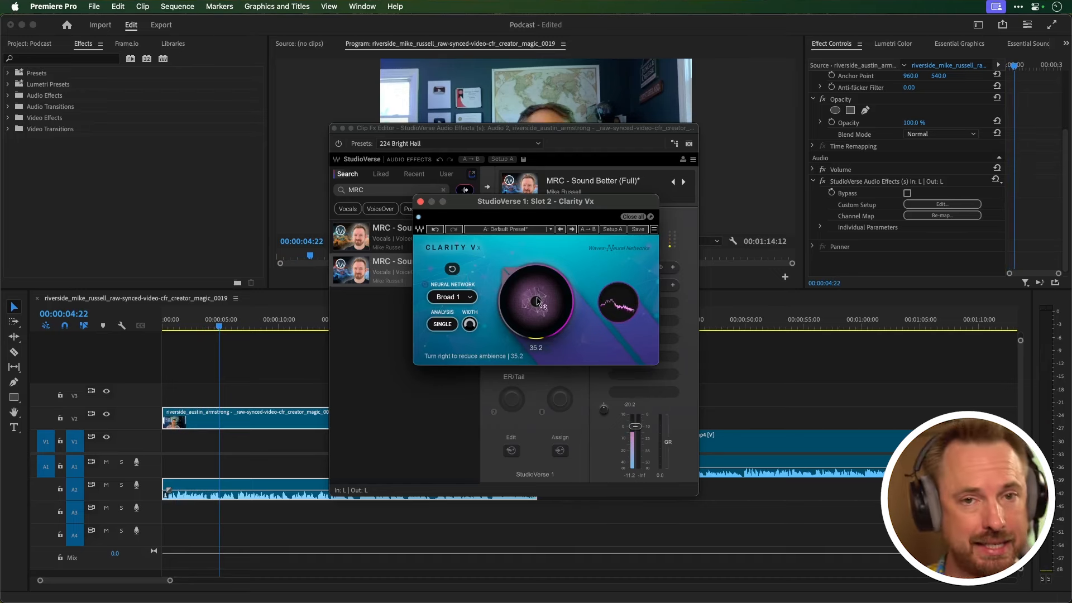
mouse_move(537, 302)
mouse_down()
mouse_move(537, 260)
mouse_move(537, 300)
mouse_up()
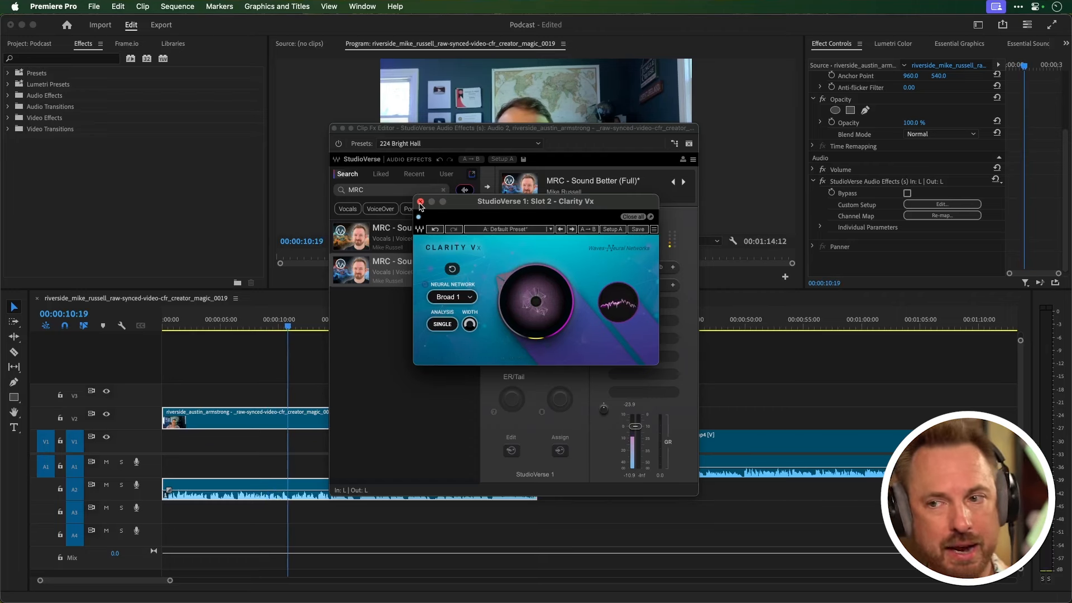
click(420, 202)
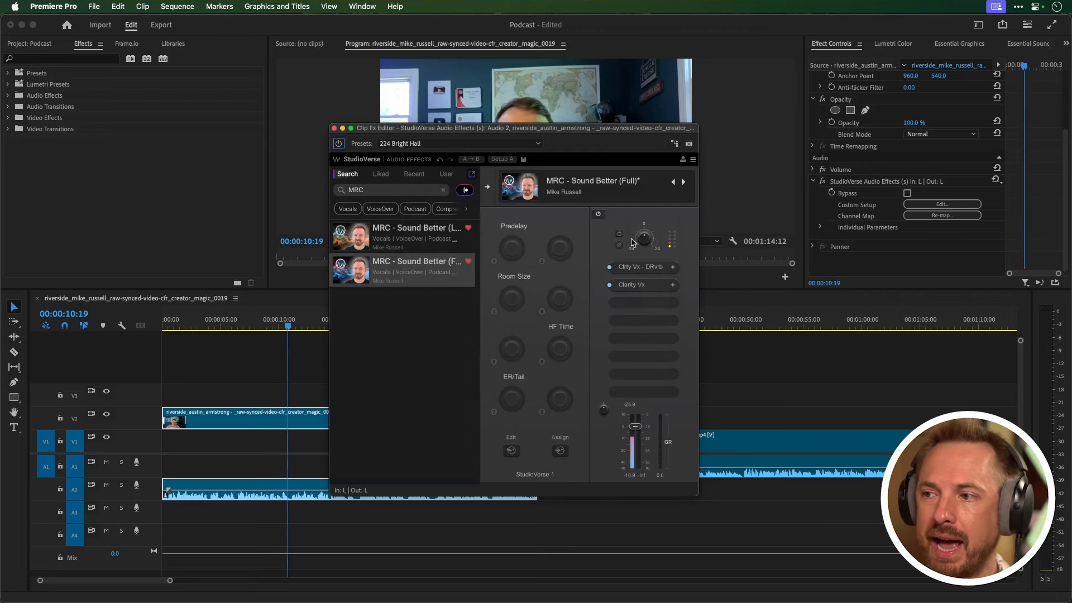
Reopen the DeReverb and Clarity Vx plugins one after the other to check their settings.
click(628, 269)
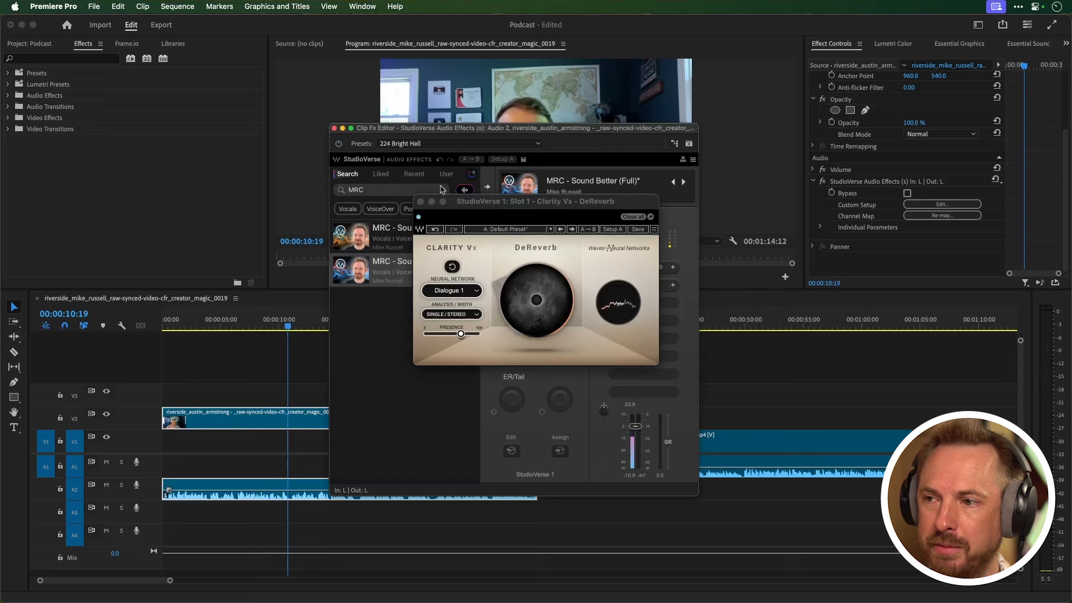
click(418, 200)
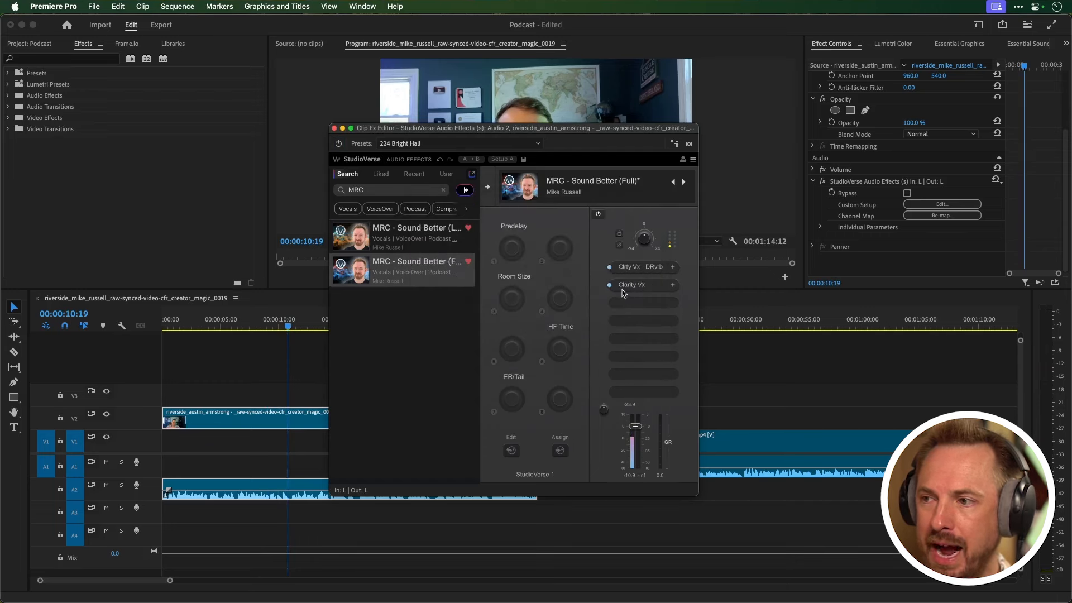
click(622, 287)
click(420, 202)
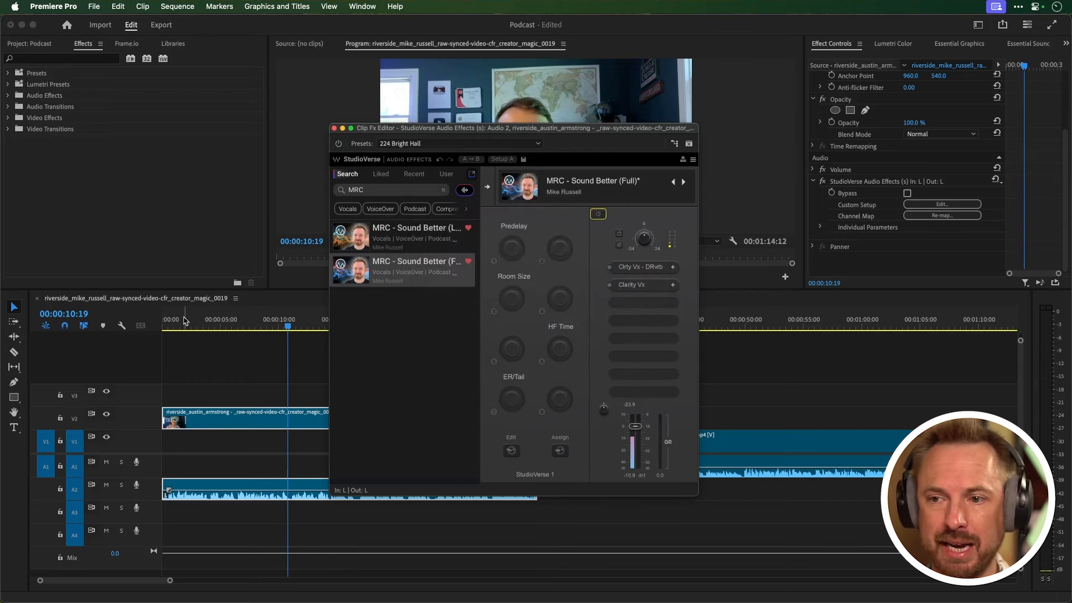
Play the clip from the start with the StudioVerse chain bypassed, re-enable the chain to compare the sound, and return to the start.
click(162, 325)
key(Home)
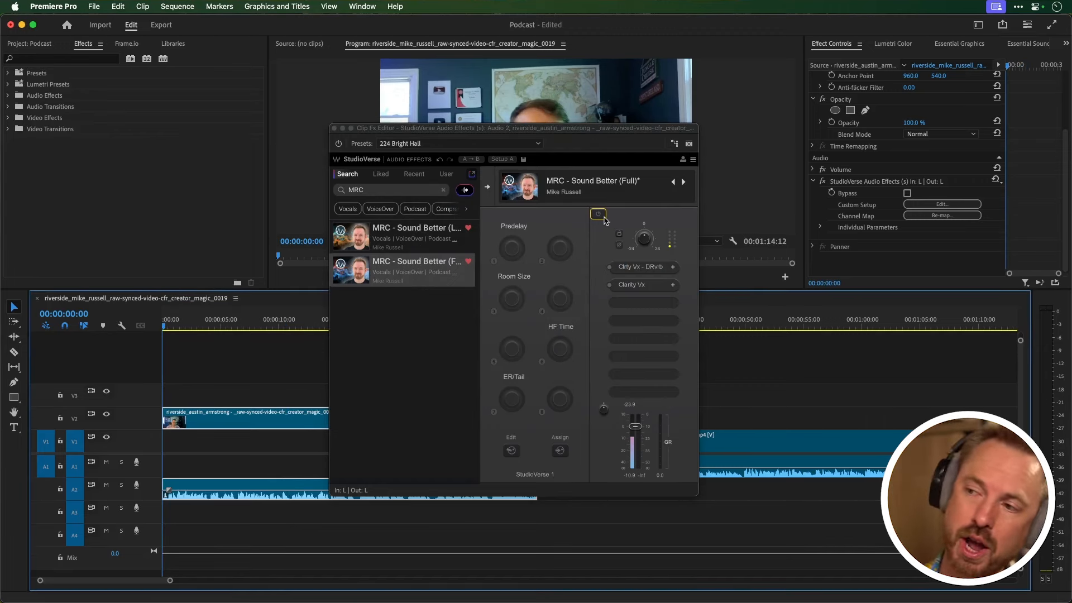
key(space)
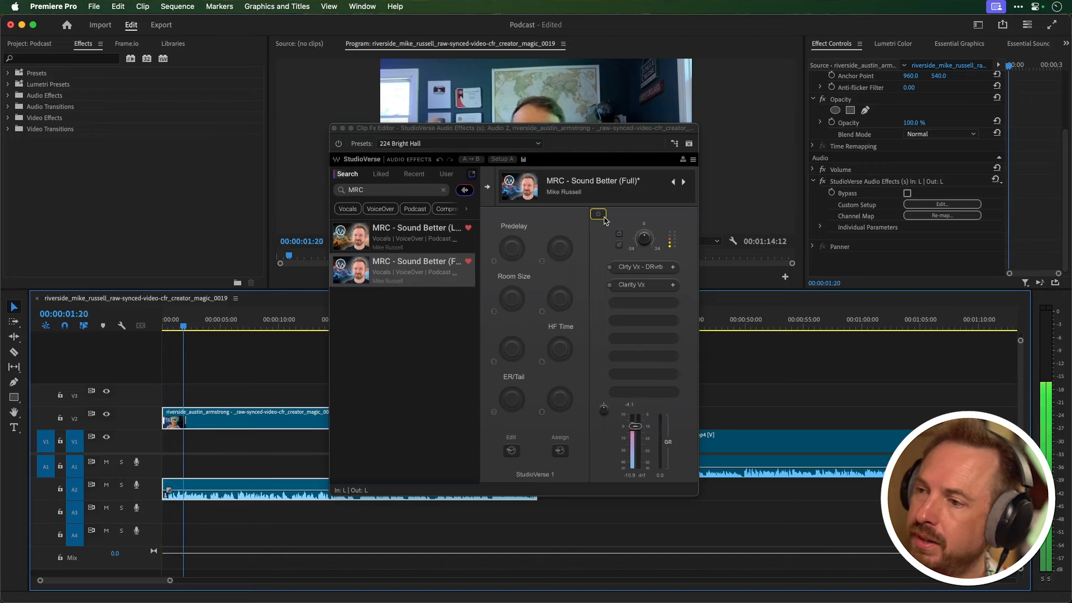
click(604, 219)
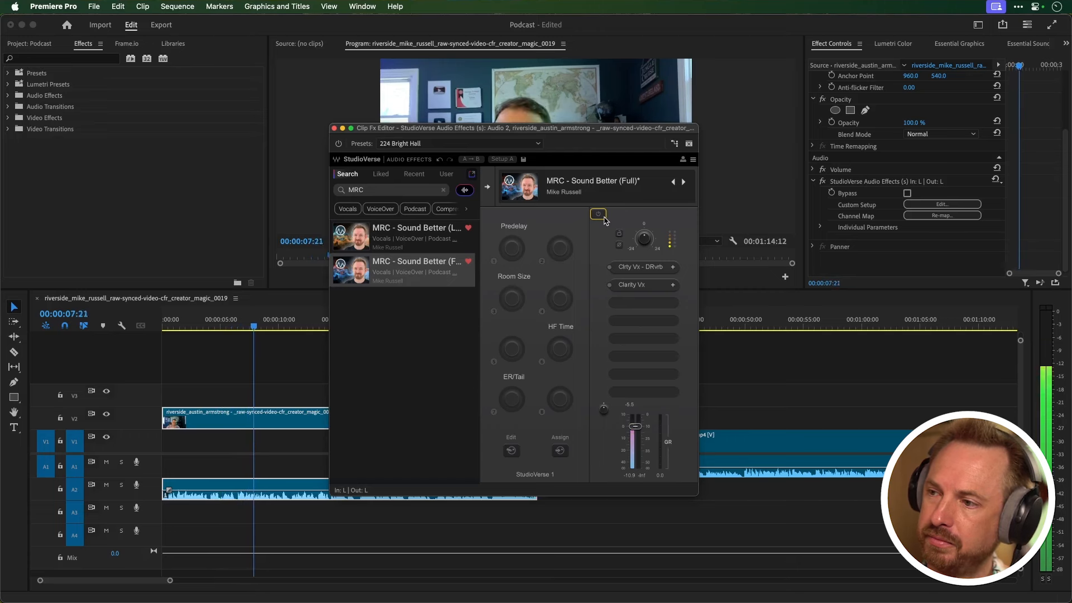
click(604, 218)
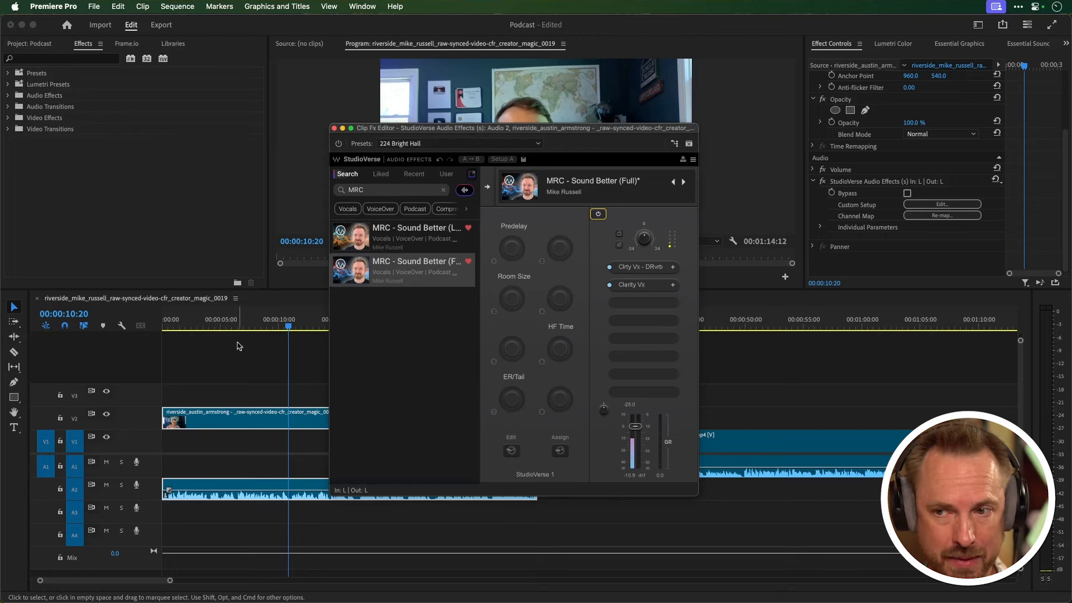
click(164, 330)
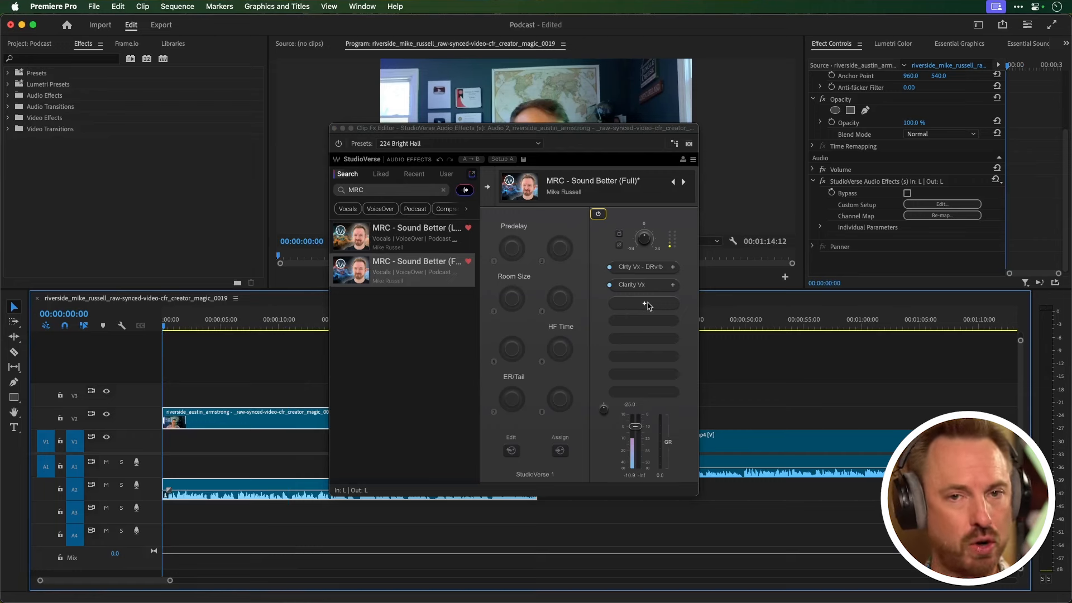
Add the Vocal Rider(sc) plugin to the third slot of the StudioVerse chain and play the clip through it.
click(646, 304)
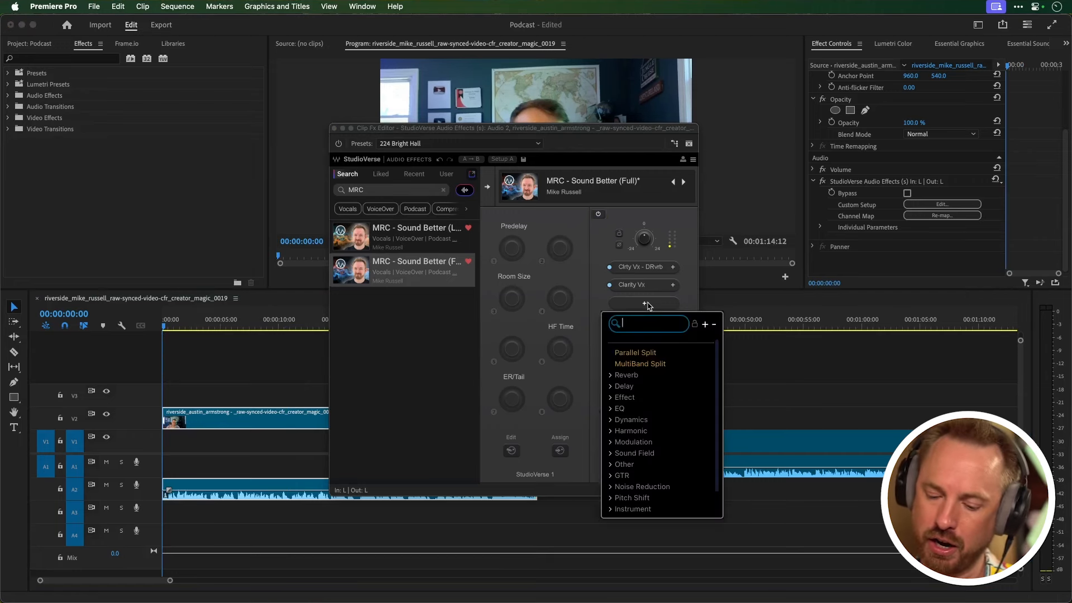
text(vocal)
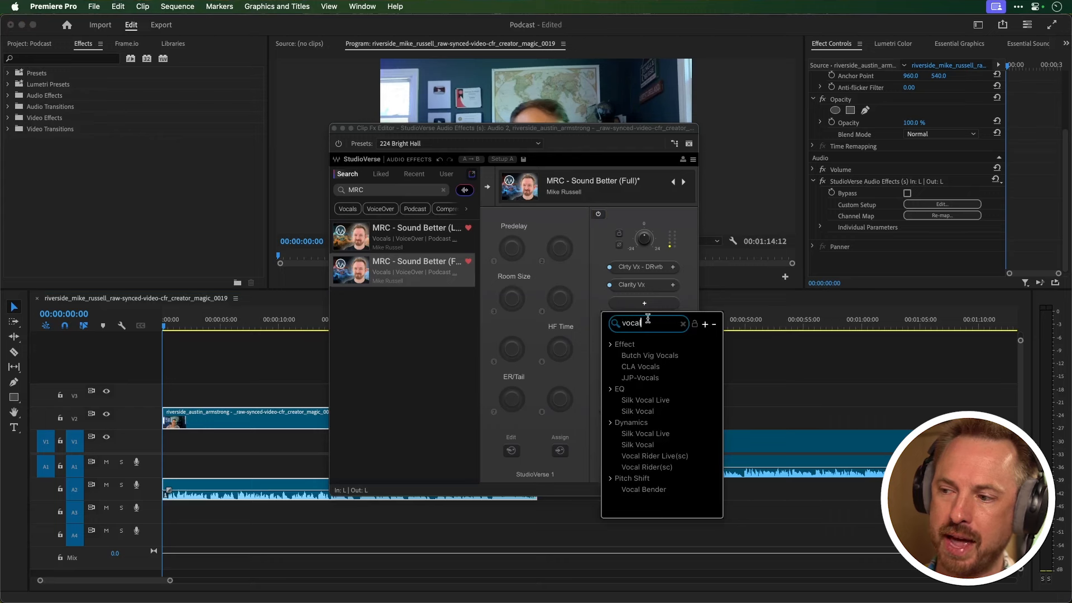
click(652, 469)
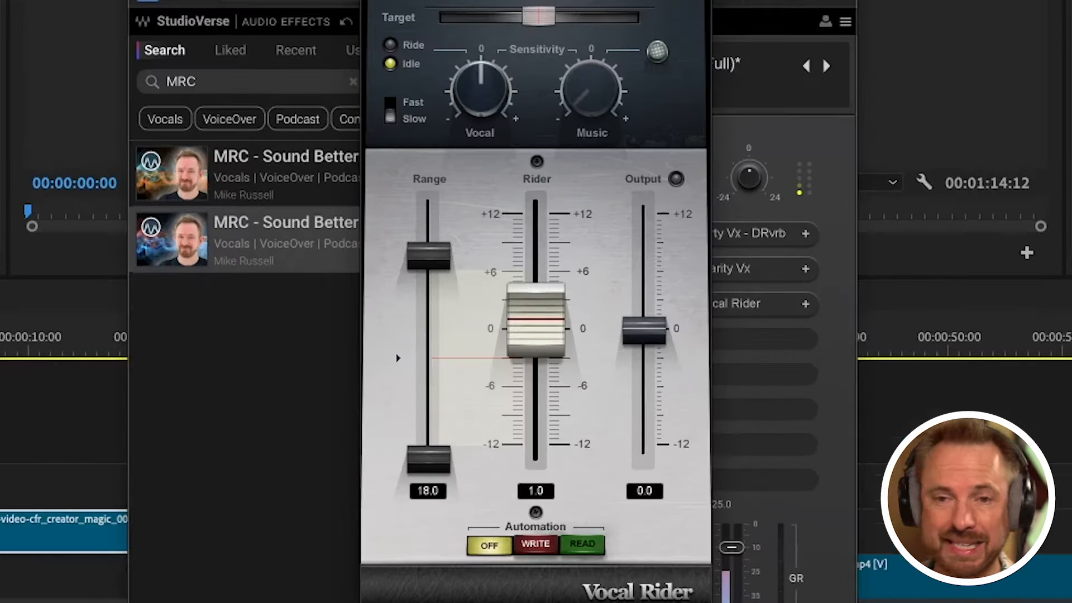
key(space)
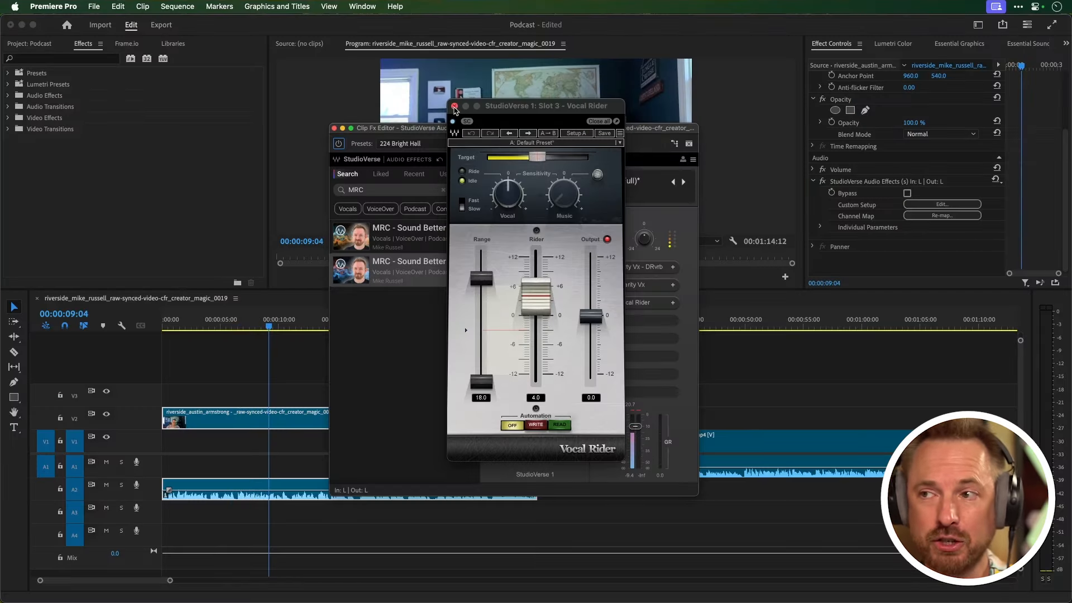
Close Vocal Rider, add the Silk Vocal plugin to the fourth slot of the StudioVerse chain, and return the playhead to the start.
click(454, 105)
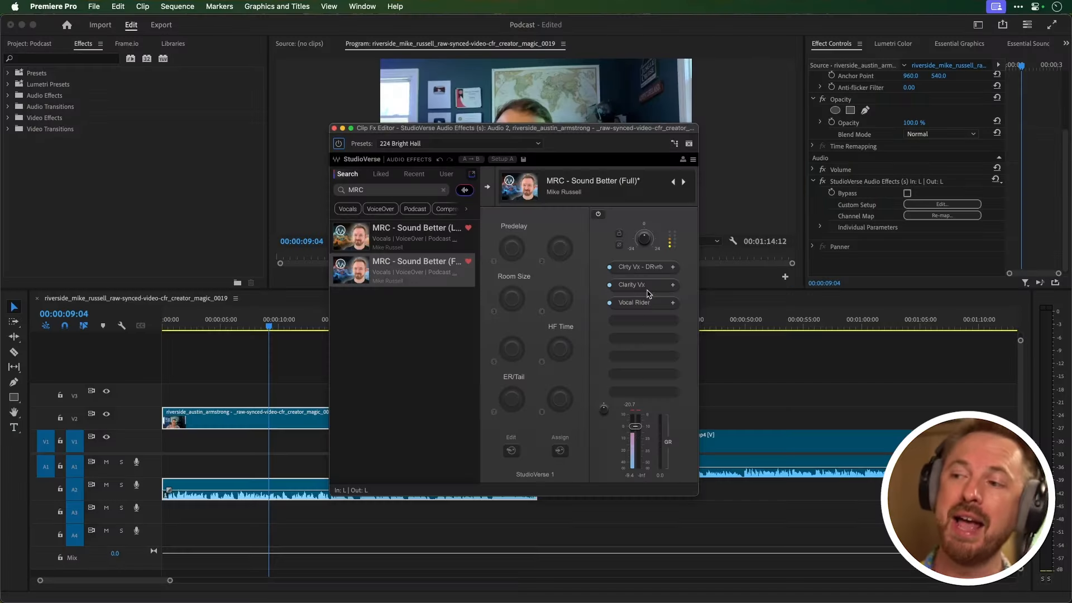
click(644, 322)
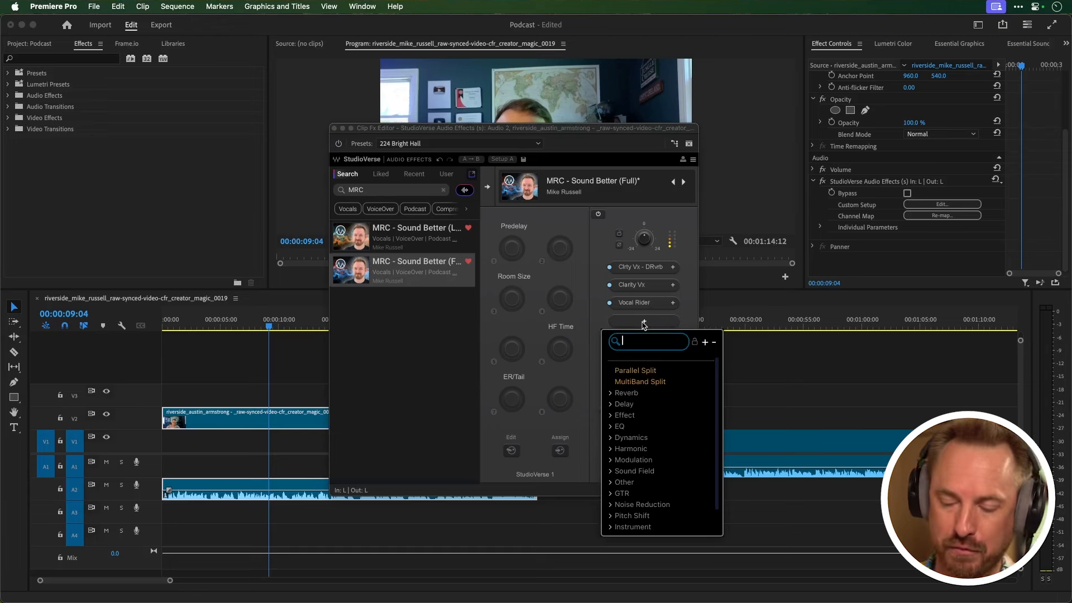
text(silk)
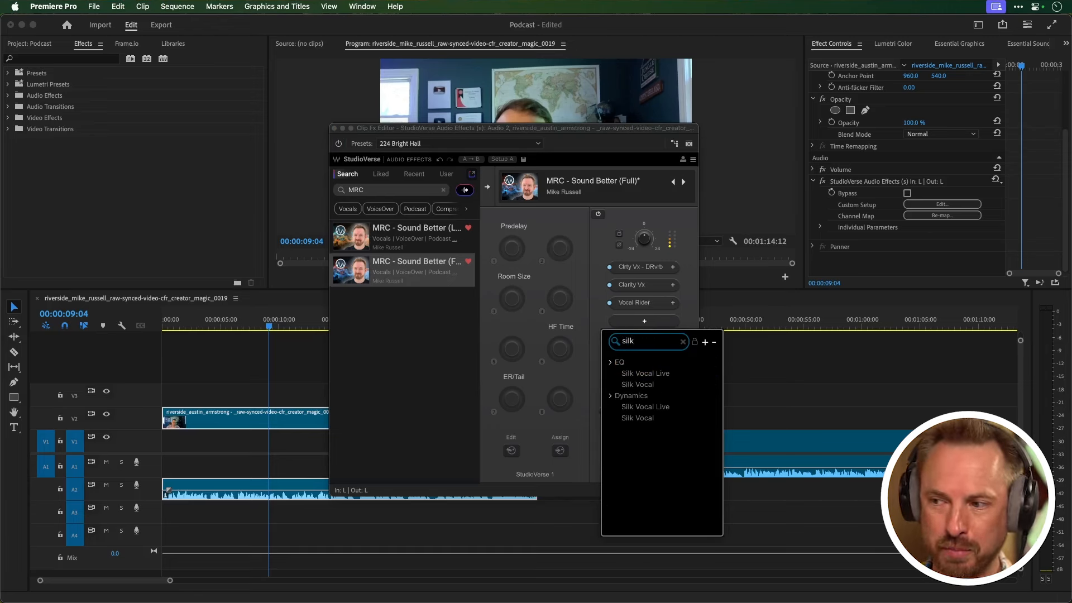
click(691, 423)
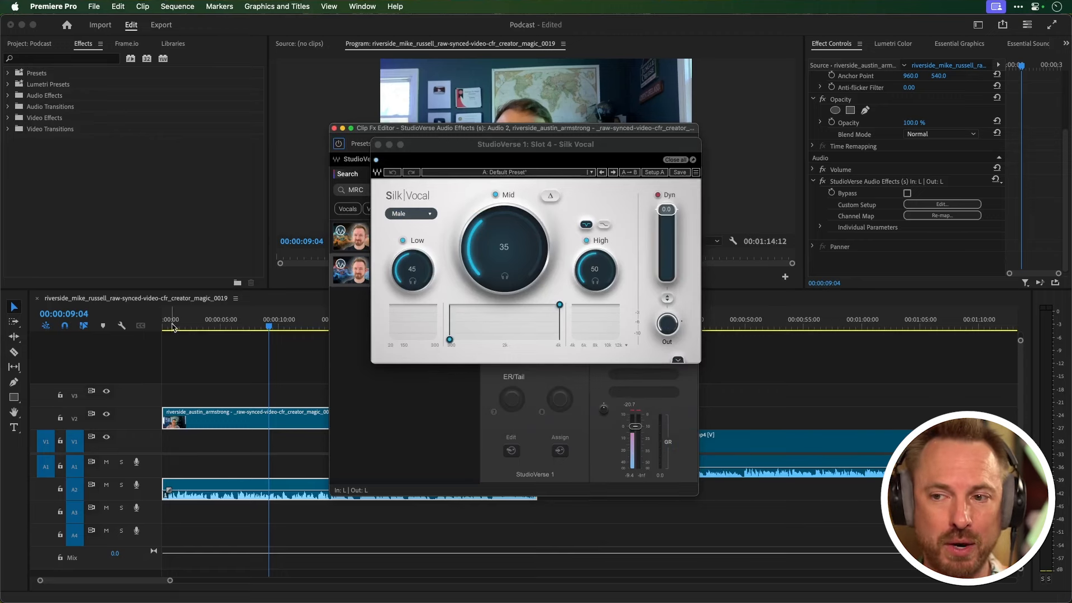
click(164, 326)
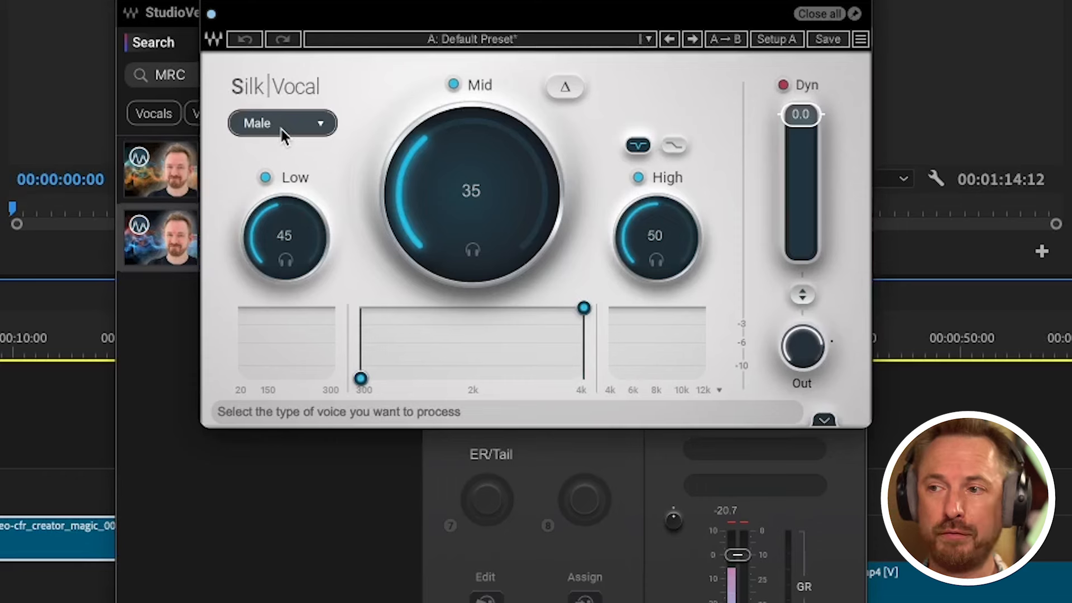
Try the Female voice type in Silk Vocal, switch back to Male, and turn Low, Mid and High down to 0.
scroll(280, 127, down, 1)
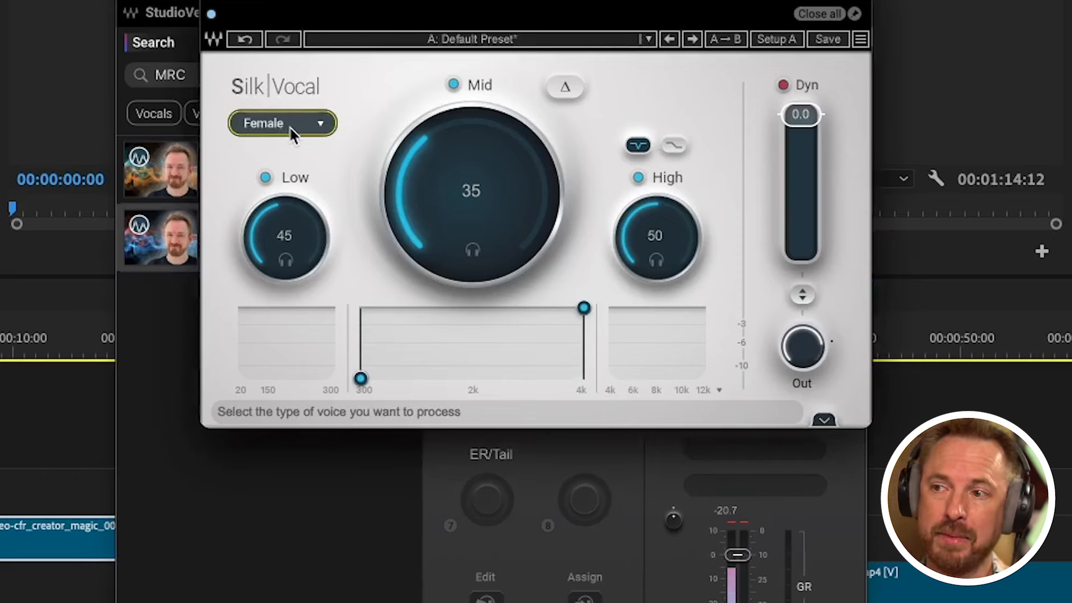
scroll(289, 126, up, 1)
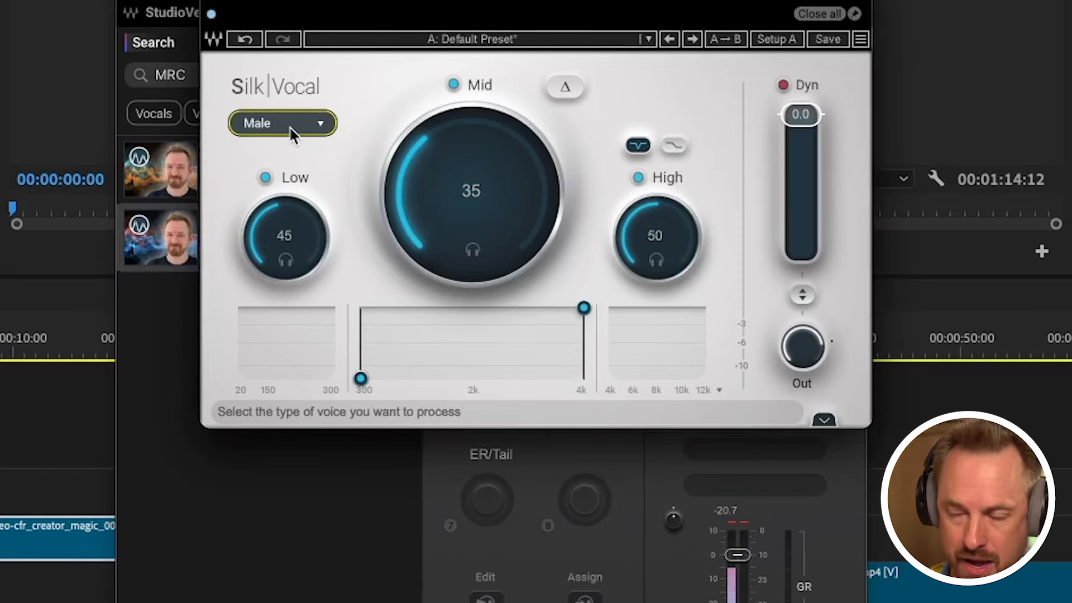
drag(282, 217, 282, 263)
drag(505, 139, 505, 235)
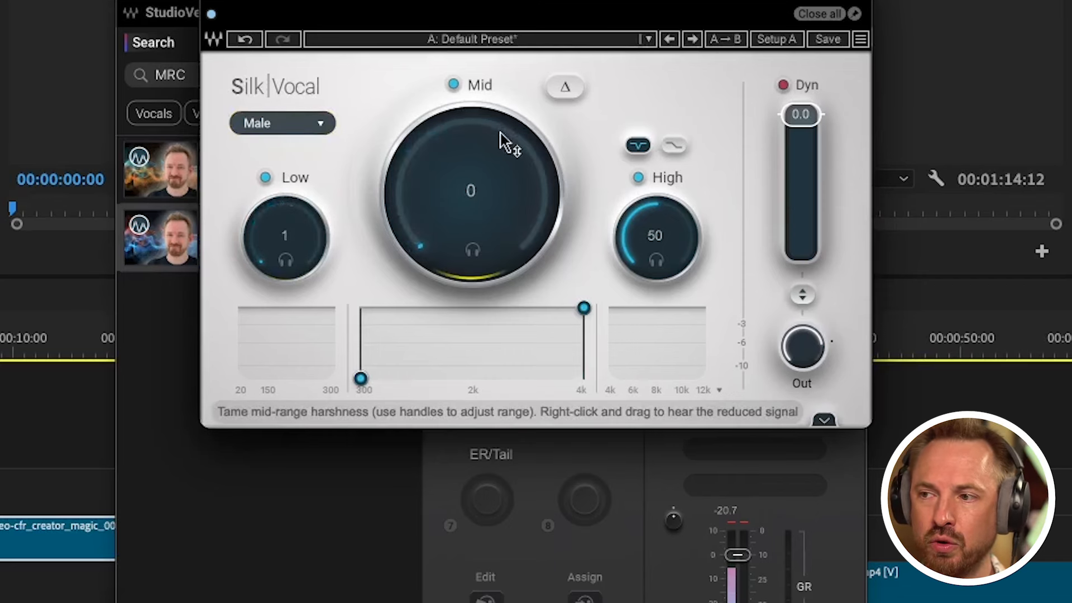
drag(642, 215, 642, 262)
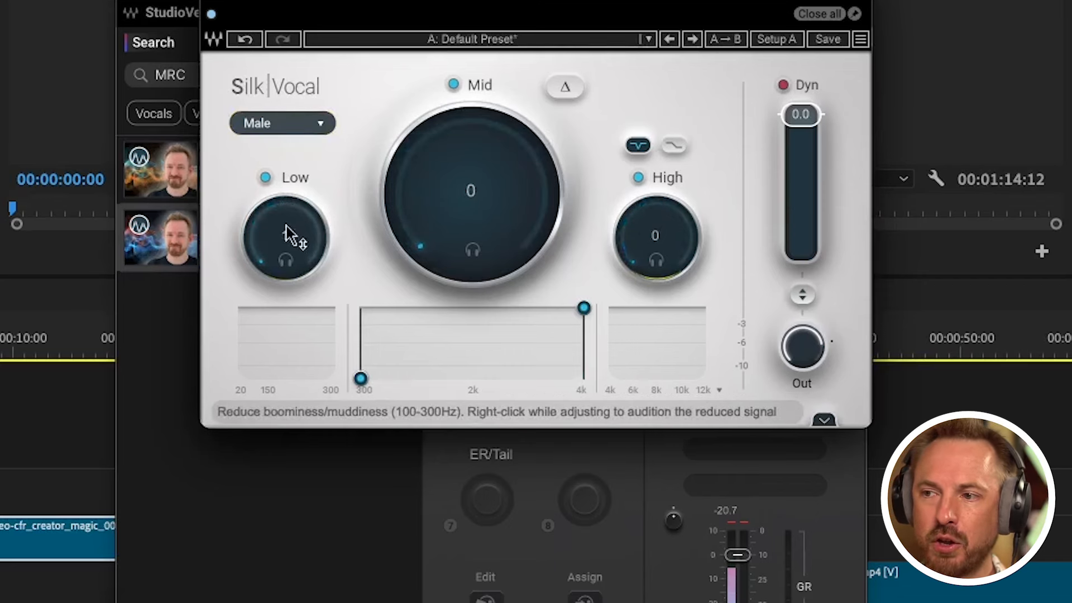
drag(292, 239, 292, 263)
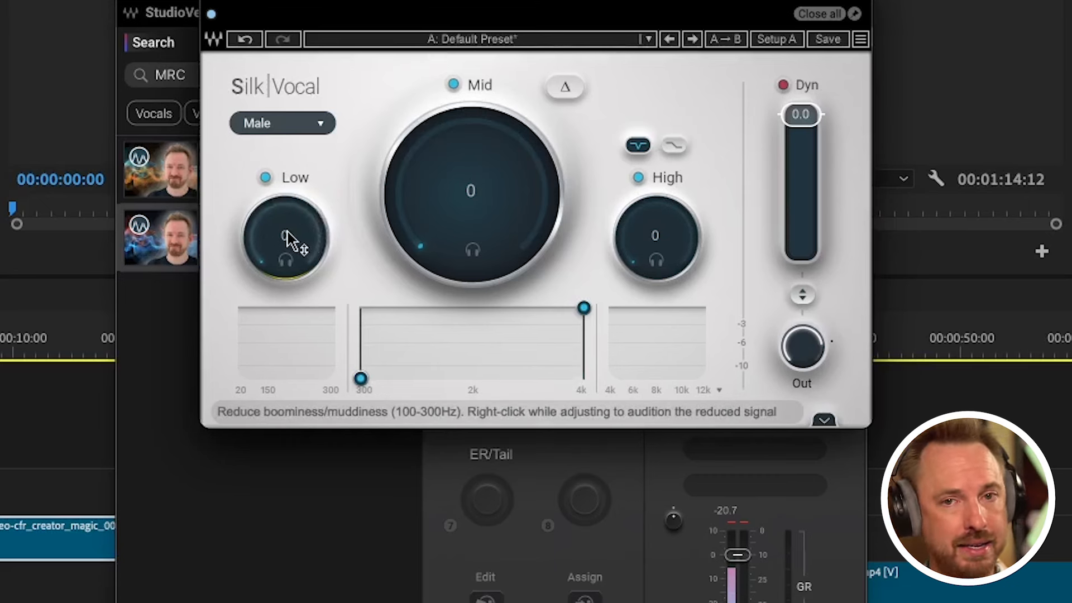
Set Silk Vocal's Low reduction to 29 while the clip plays, and return to the start.
key(space)
drag(287, 240, 288, 213)
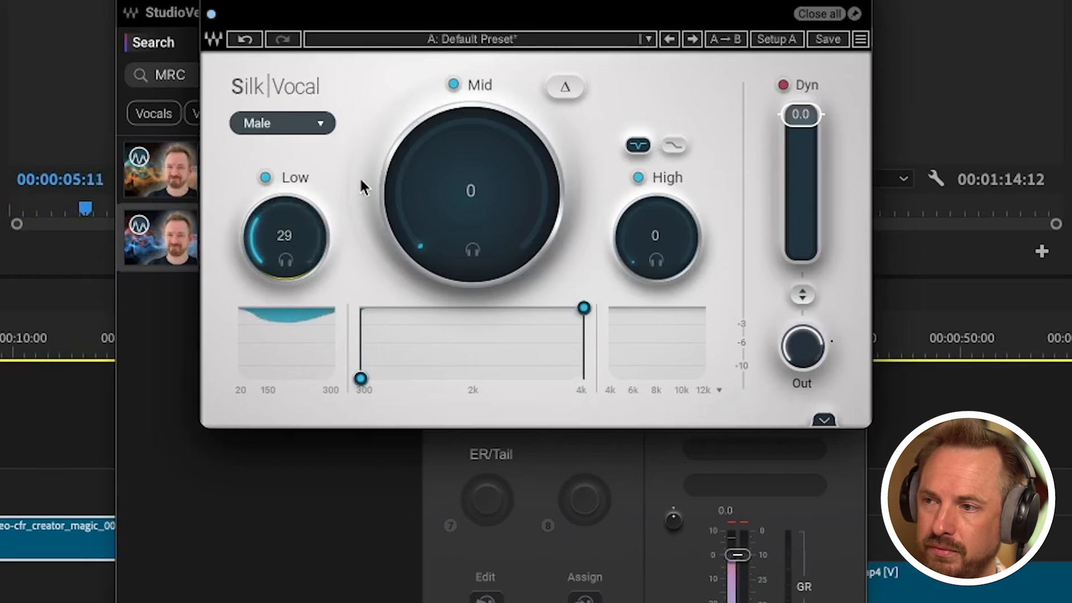
key(Home)
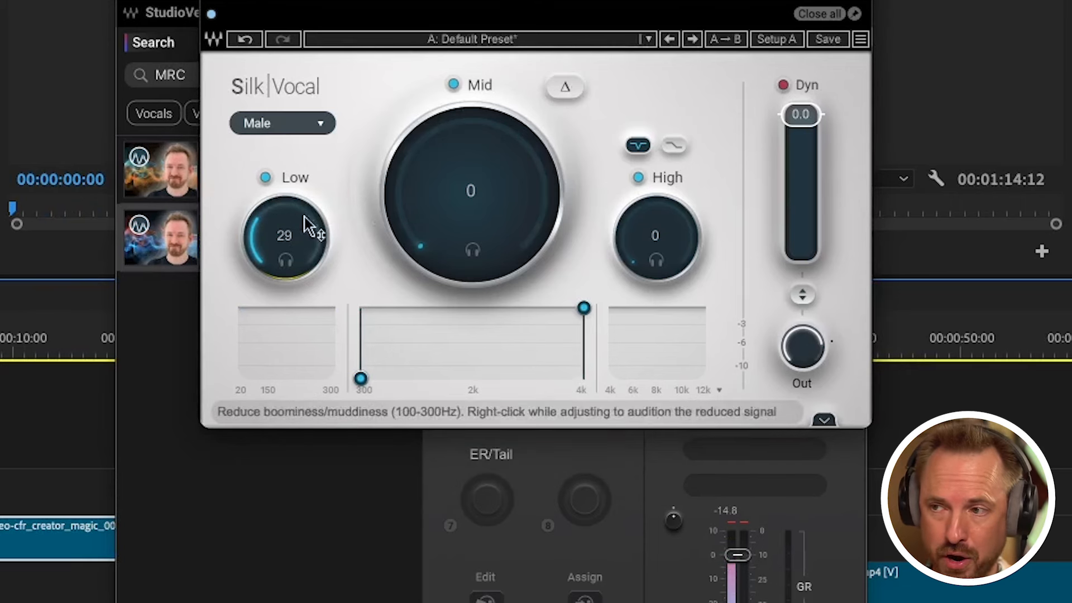
Turn on delta monitoring to hear only the removed low frequencies, and return the playhead to the start.
click(560, 92)
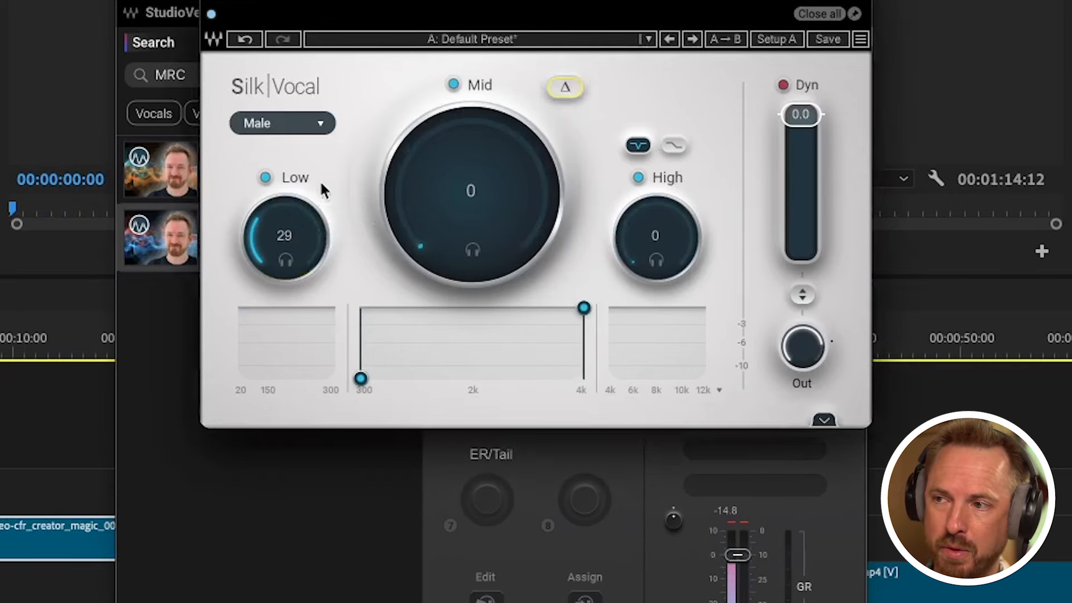
key(space)
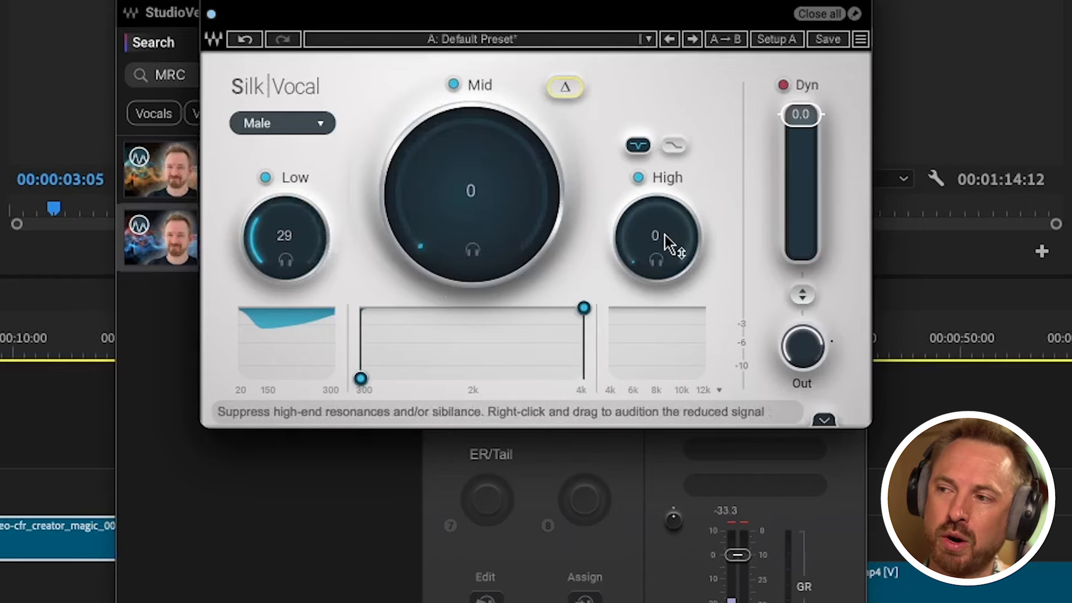
click(1, 338)
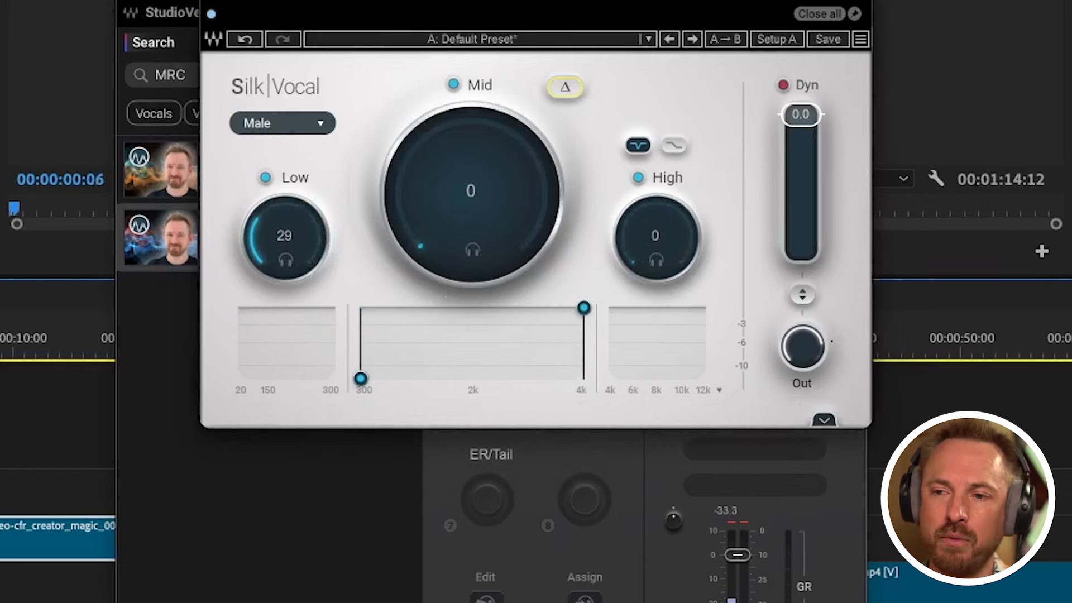
key(Home)
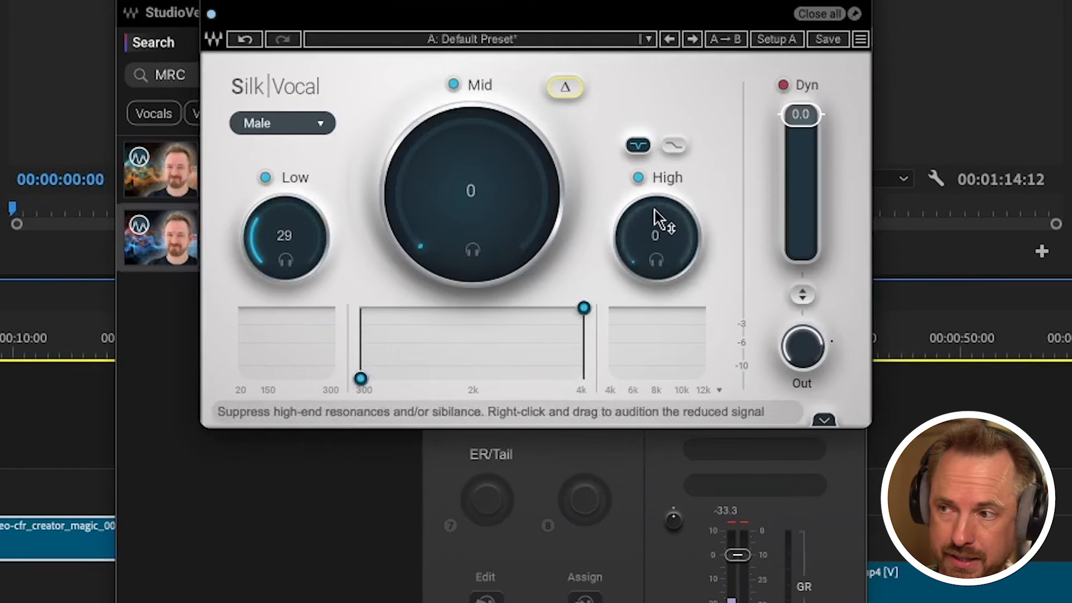
Set Silk Vocal's High reduction to 46 during playback, with delta monitoring switched off again, and return to the start.
key(space)
drag(654, 238, 654, 186)
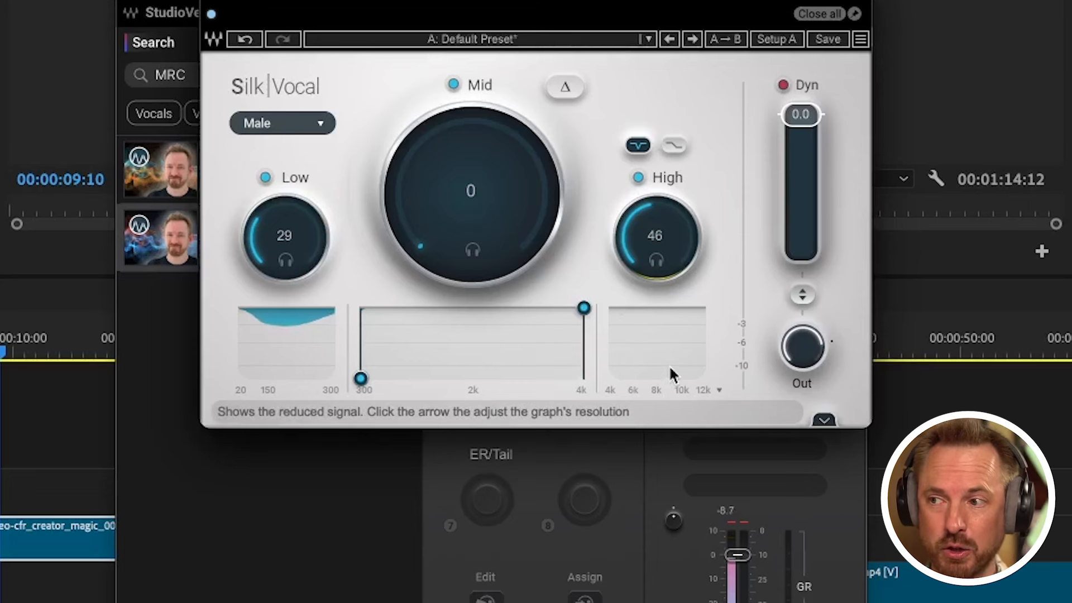
drag(3, 350, 0, 351)
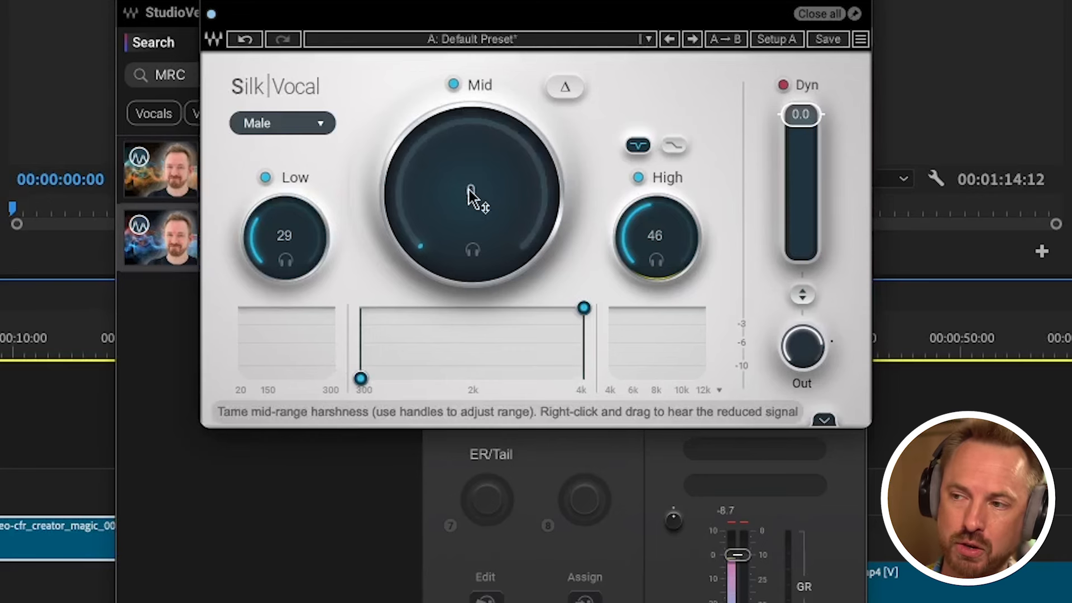
Set Silk Vocal's Mid reduction to 26 during playback, and replay from the start in delta mode to hear the removed signal.
key(space)
drag(469, 190, 469, 154)
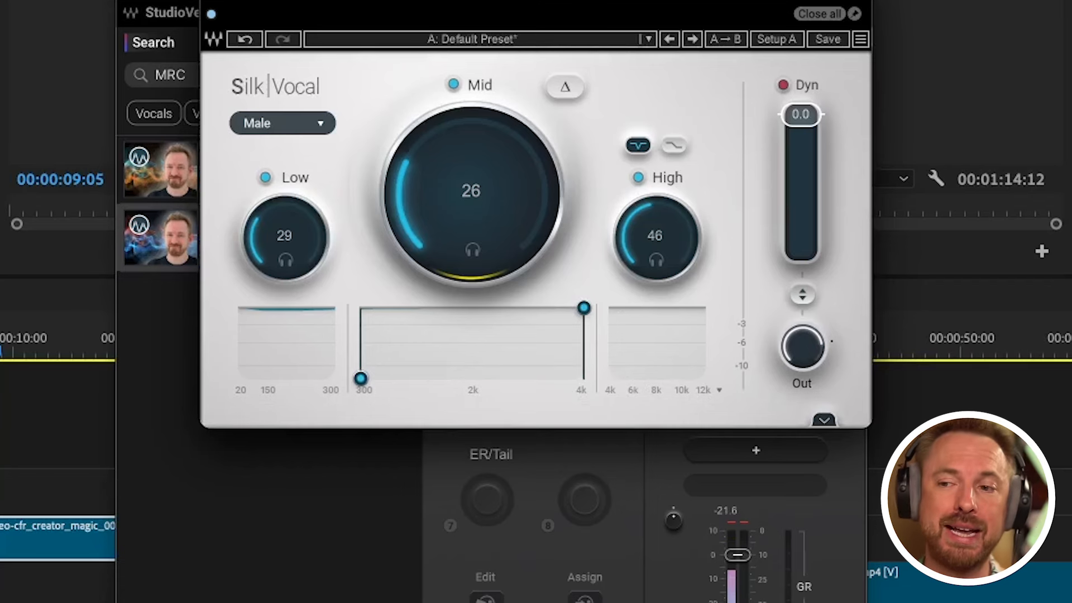
click(0, 346)
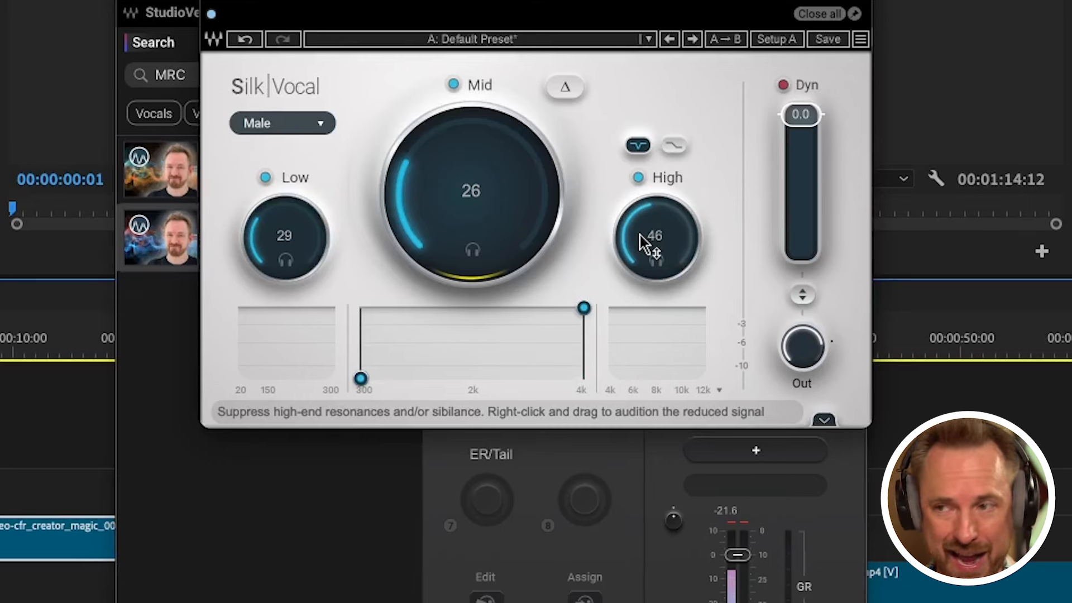
click(564, 95)
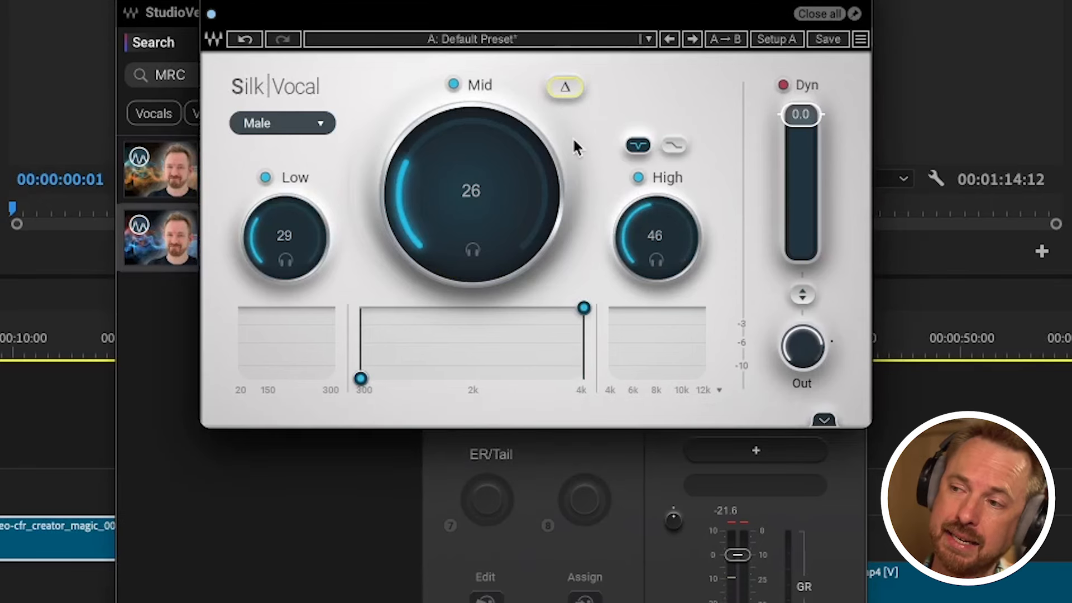
key(space)
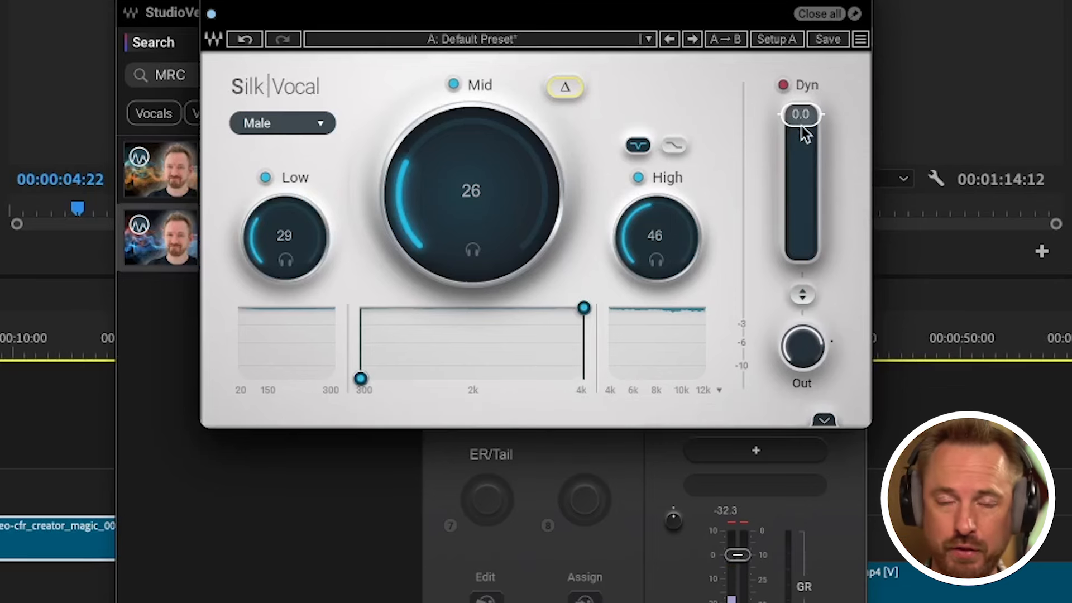
Expand Silk Vocal's advanced controls, raise Speed toward Slow and Precision toward Smooth, and audition the clip from the start.
click(825, 422)
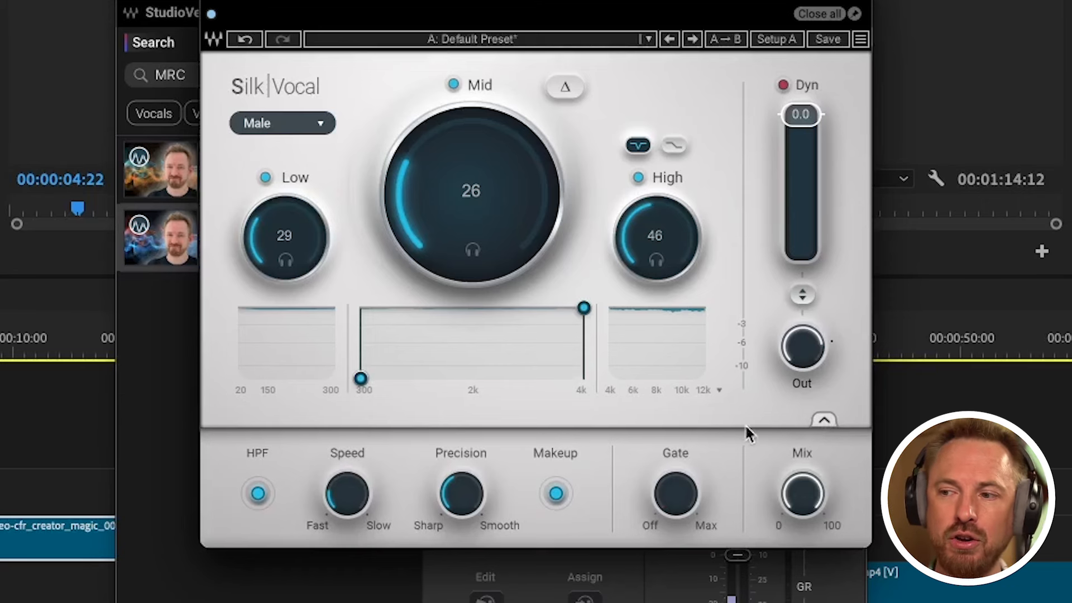
mouse_move(354, 499)
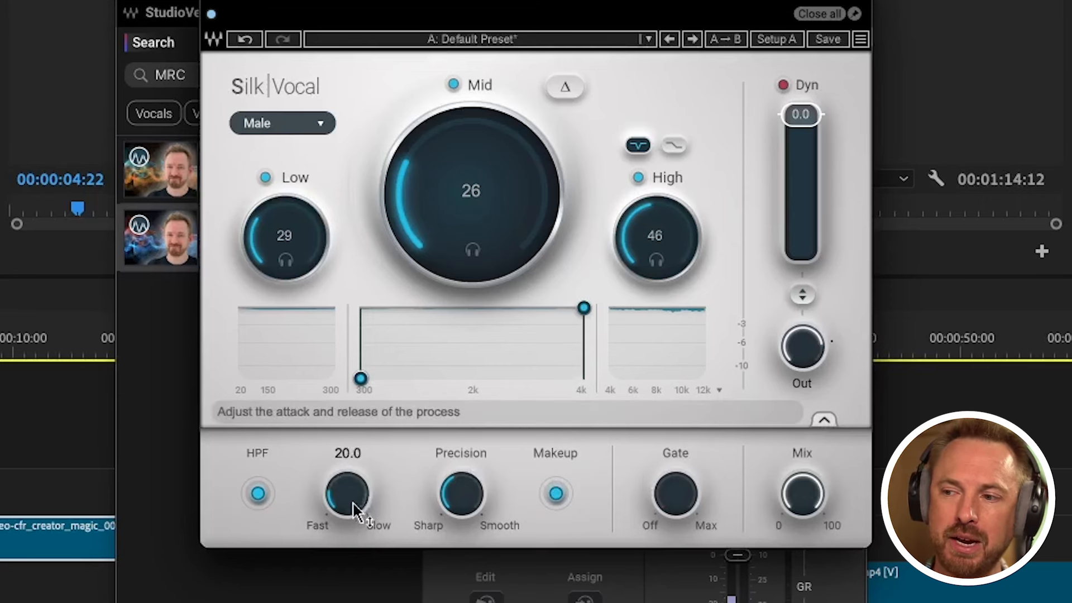
drag(354, 498, 354, 475)
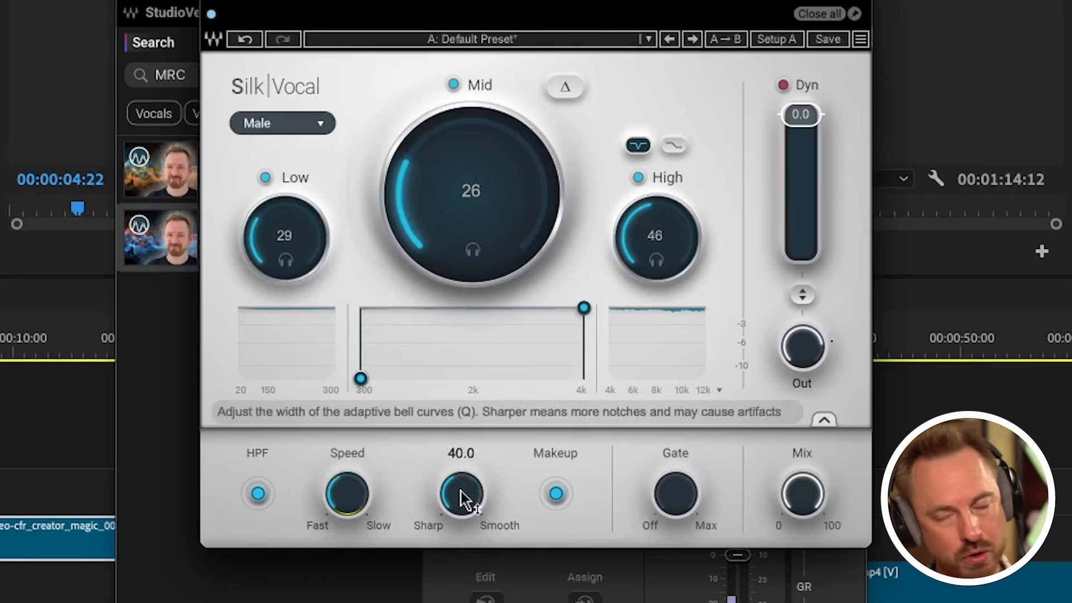
drag(461, 491, 461, 479)
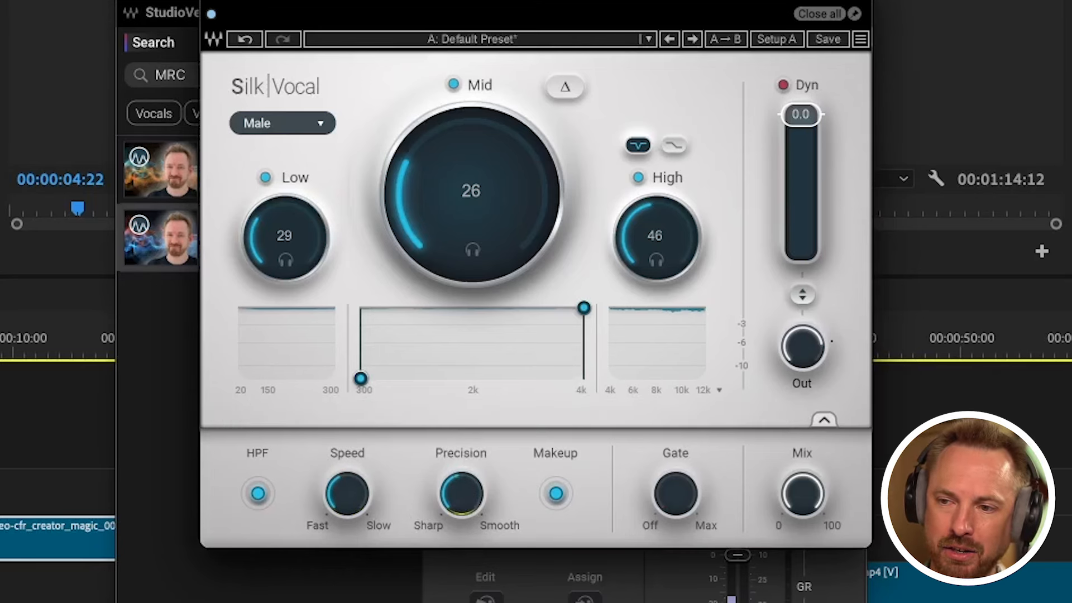
click(5, 338)
key(space)
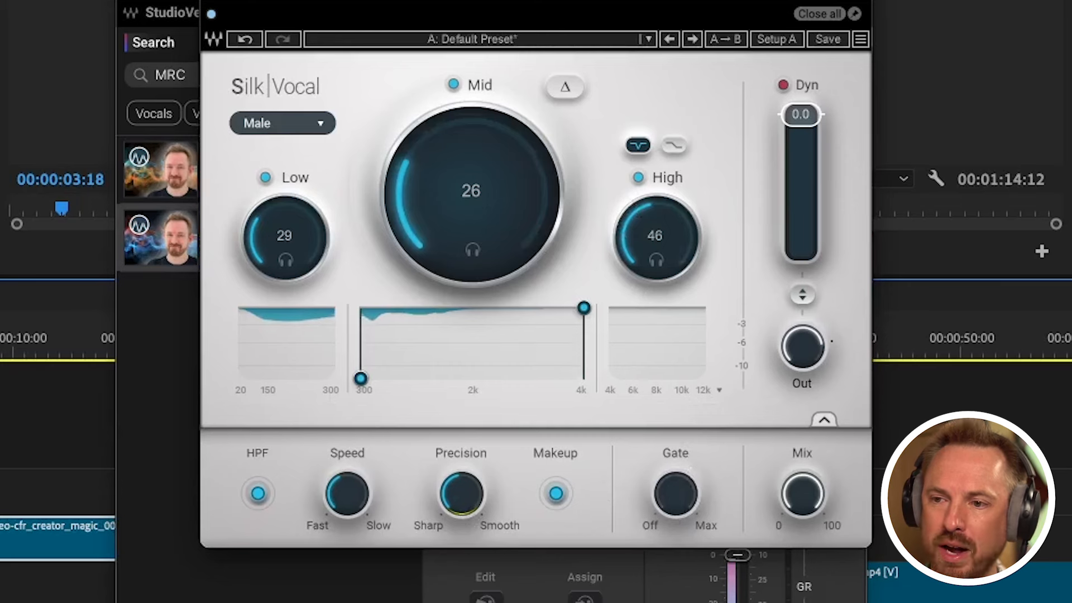
key(space)
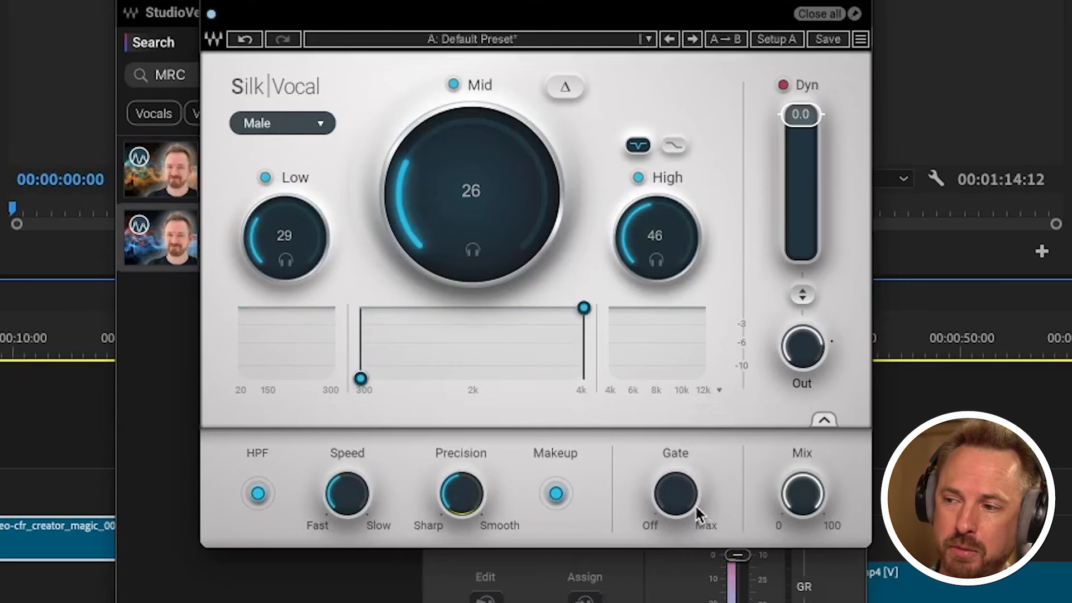
Raise Silk Vocal's Gate to past the middle of its range while playing the clip from the start.
mouse_move(688, 511)
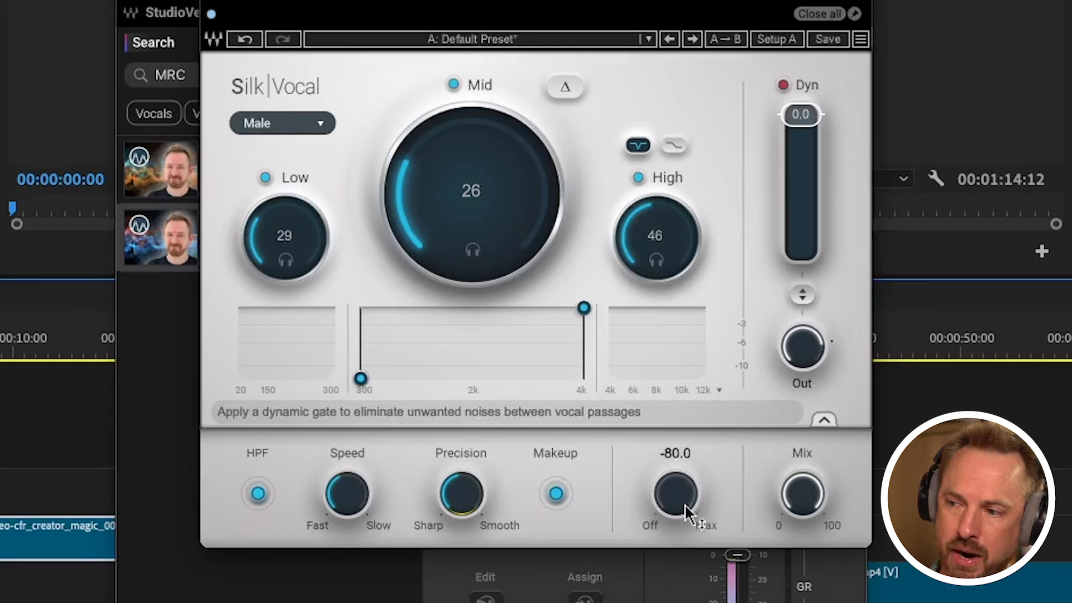
key(space)
drag(687, 511, 687, 451)
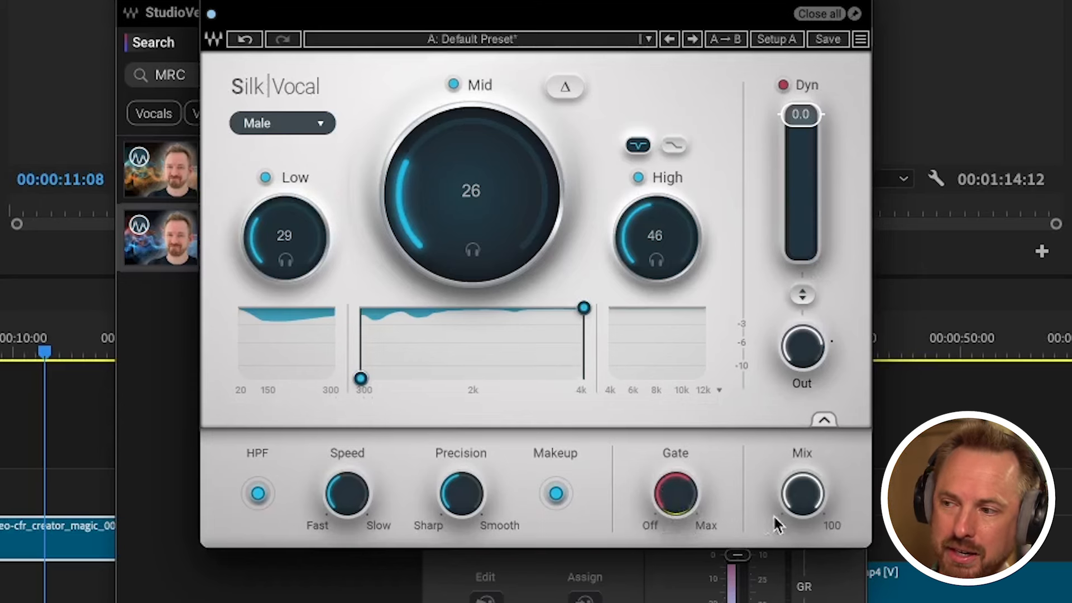
click(806, 497)
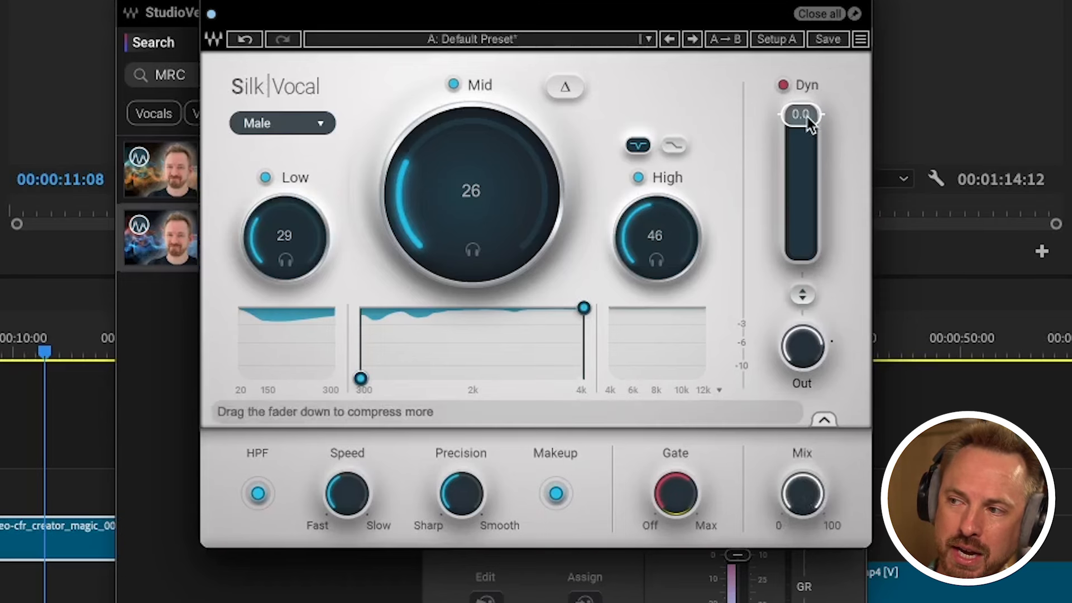
Set Silk Vocal's Dyn compression to -4.2 while playing from the start, and close the plugin window.
key(Home)
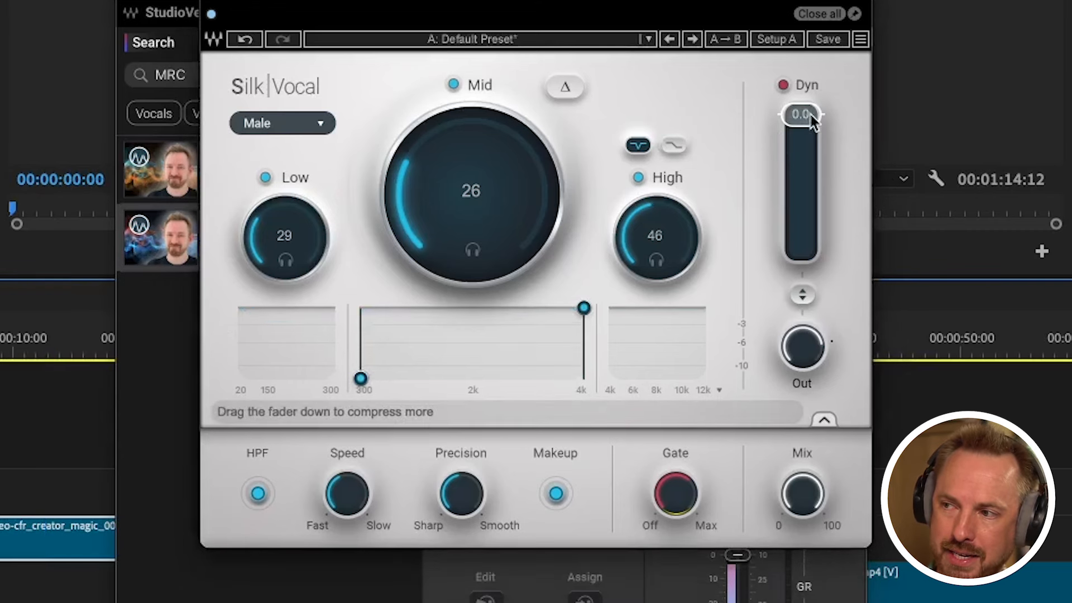
key(space)
drag(810, 115, 806, 132)
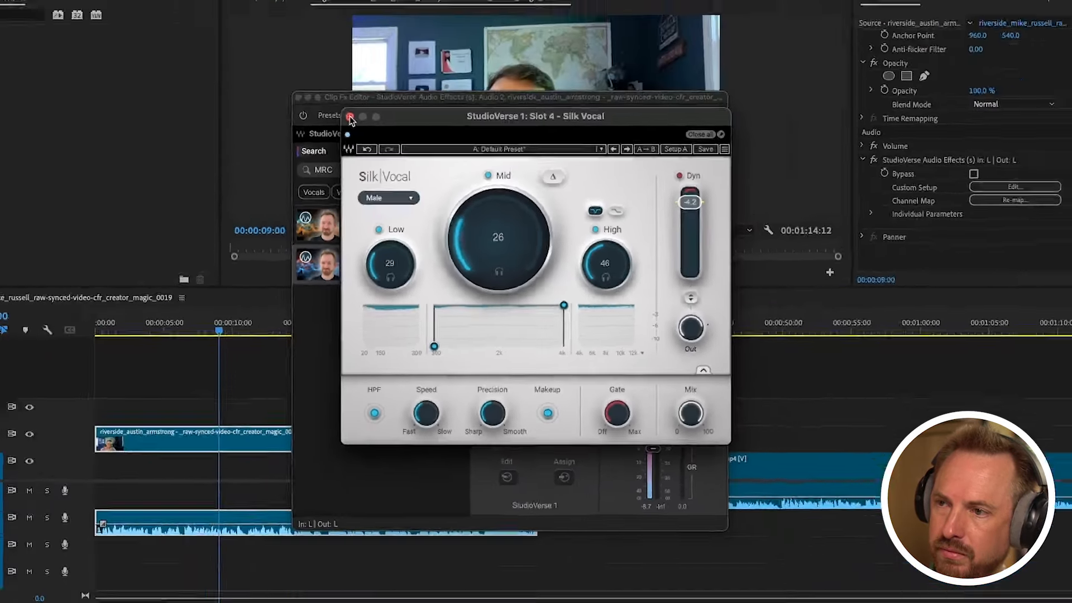
click(241, 13)
Play the clip from about 00:00:06:11, toggling the StudioVerse chain bypass to compare processed and unprocessed sound, and leave the chain enabled.
click(238, 326)
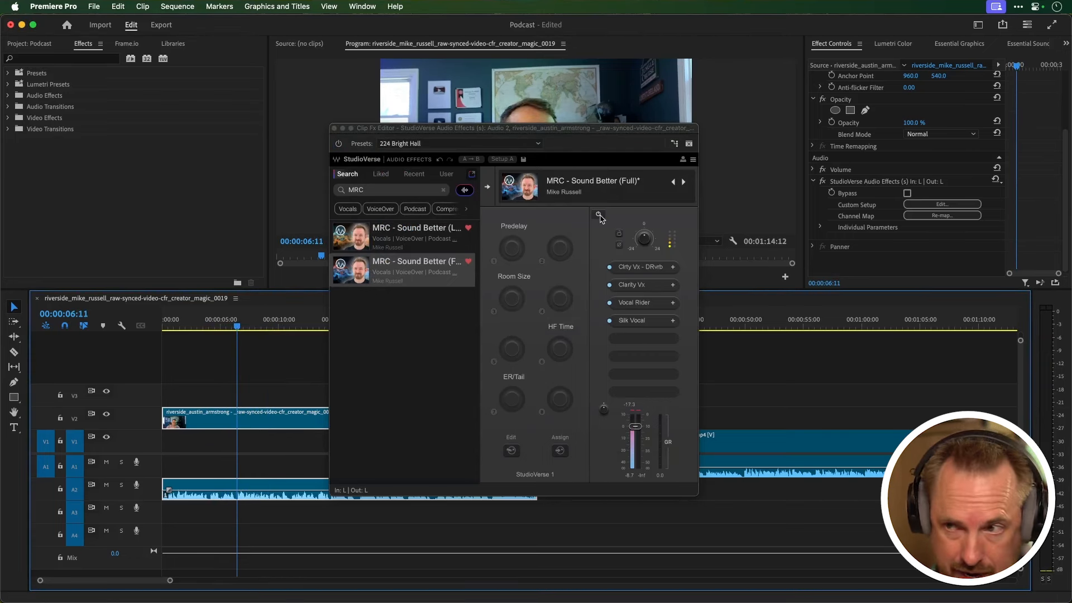
click(598, 214)
key(space)
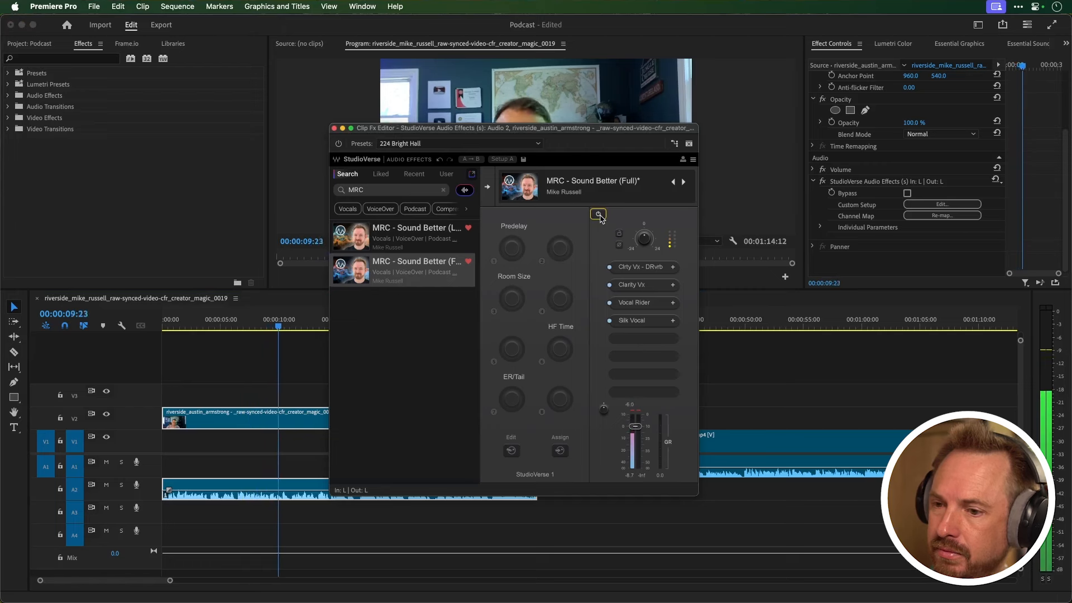
click(598, 214)
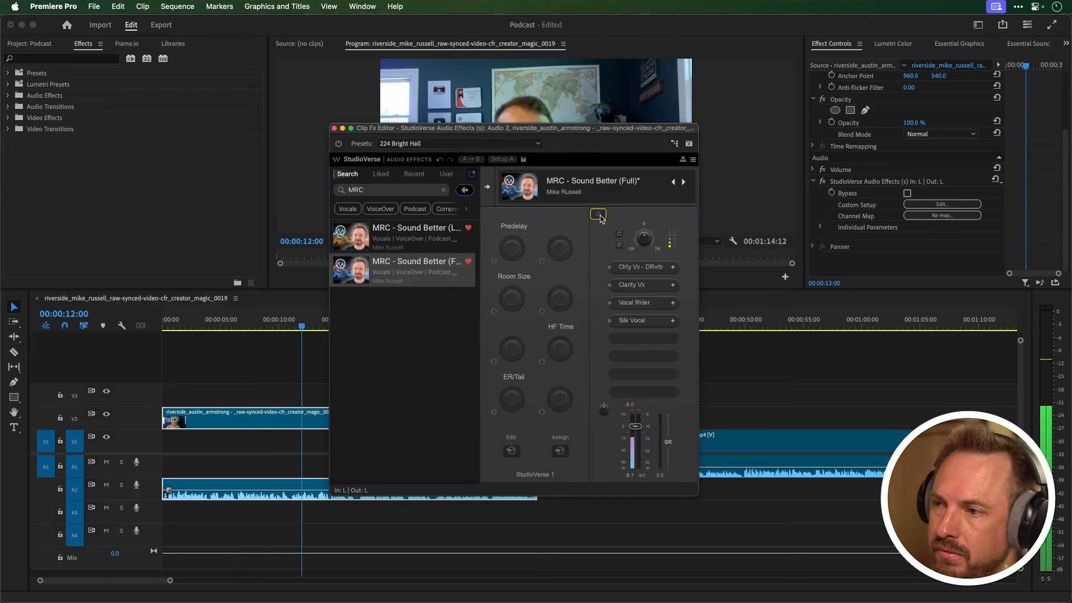
click(598, 214)
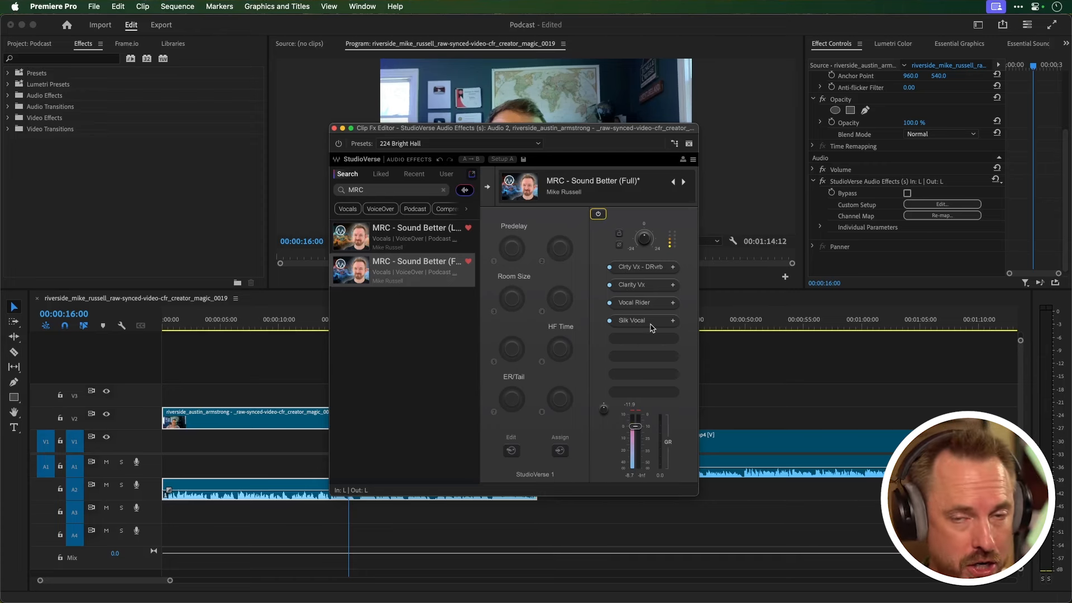
Reopen Silk Vocal from the fourth slot to check its settings, and close it again.
click(649, 323)
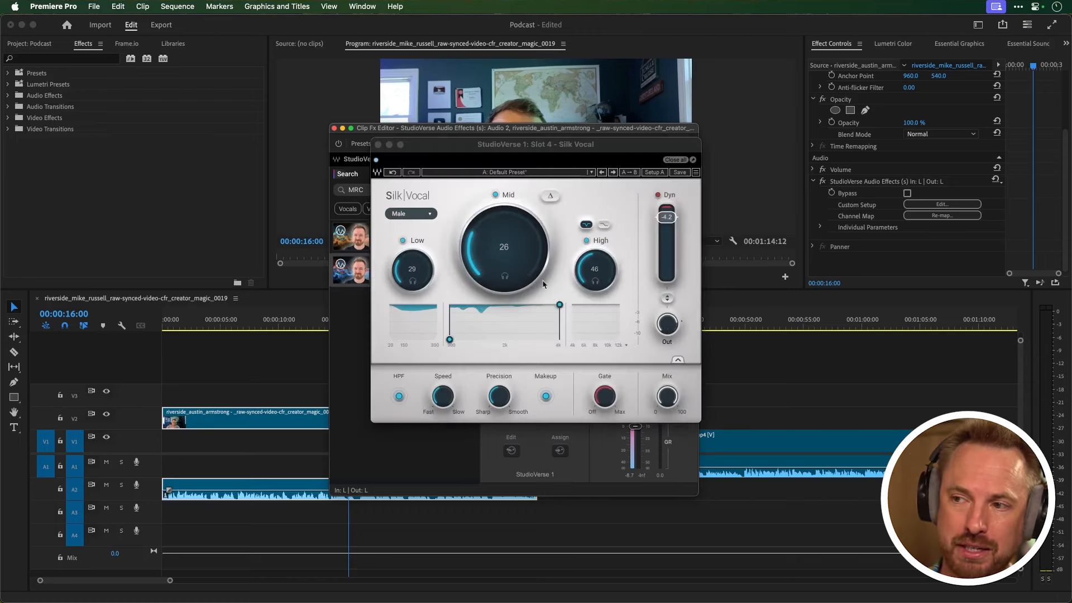
click(379, 145)
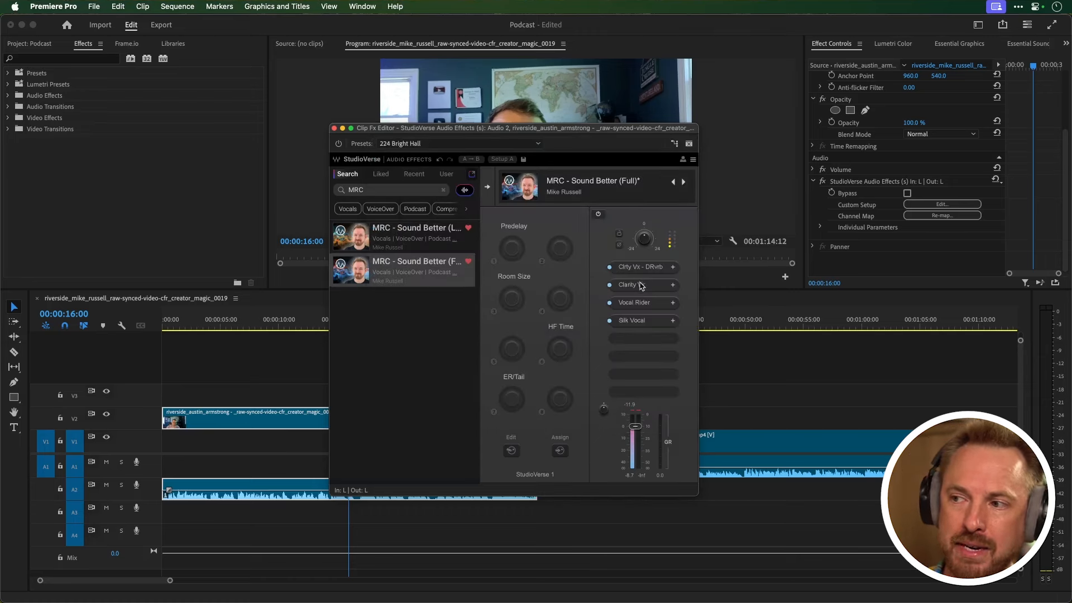